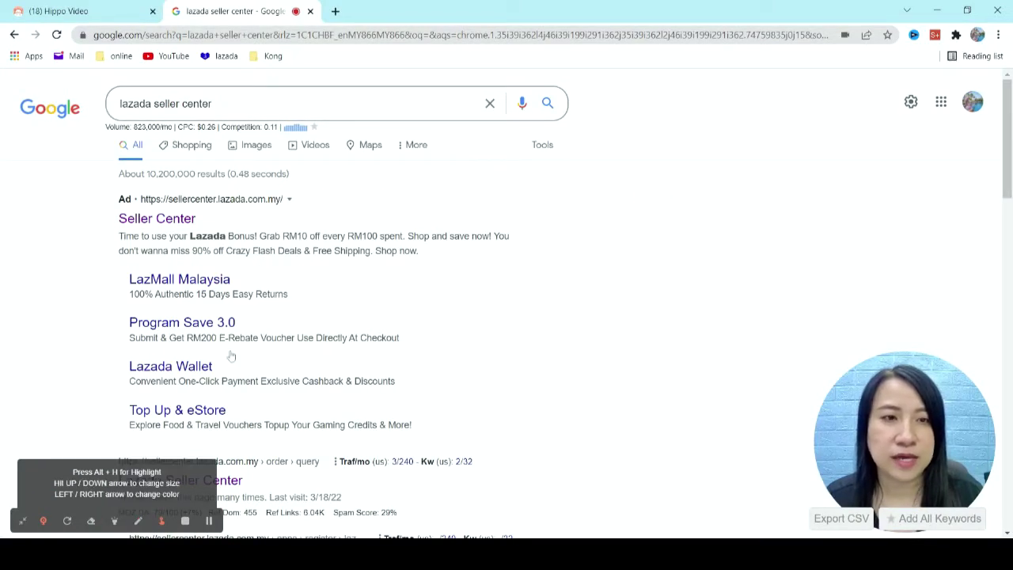
Search Google for "lazada seller center" and open the Lazada Seller Center site.
left_click(548, 104)
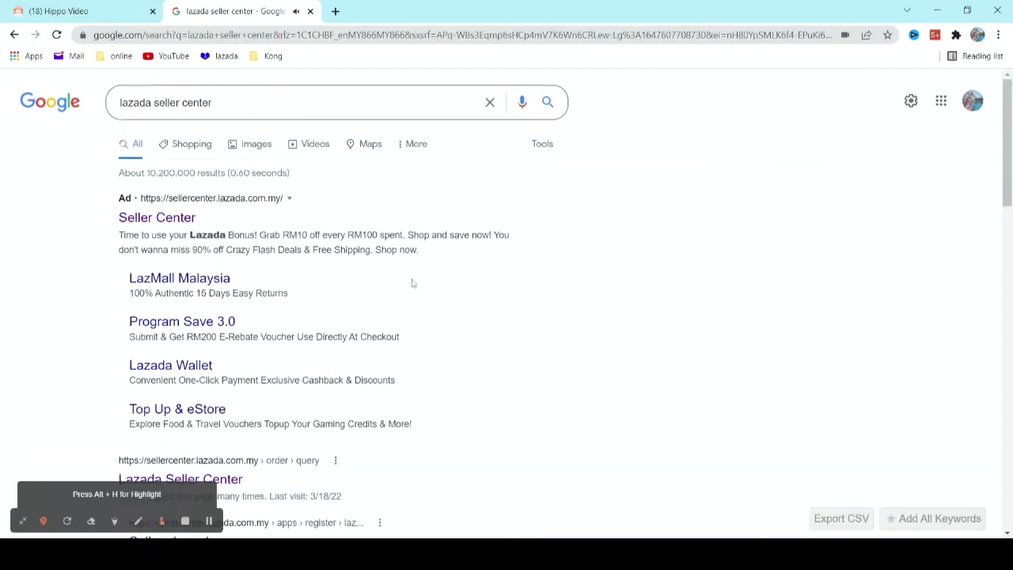
scroll(411, 282, "down", 2)
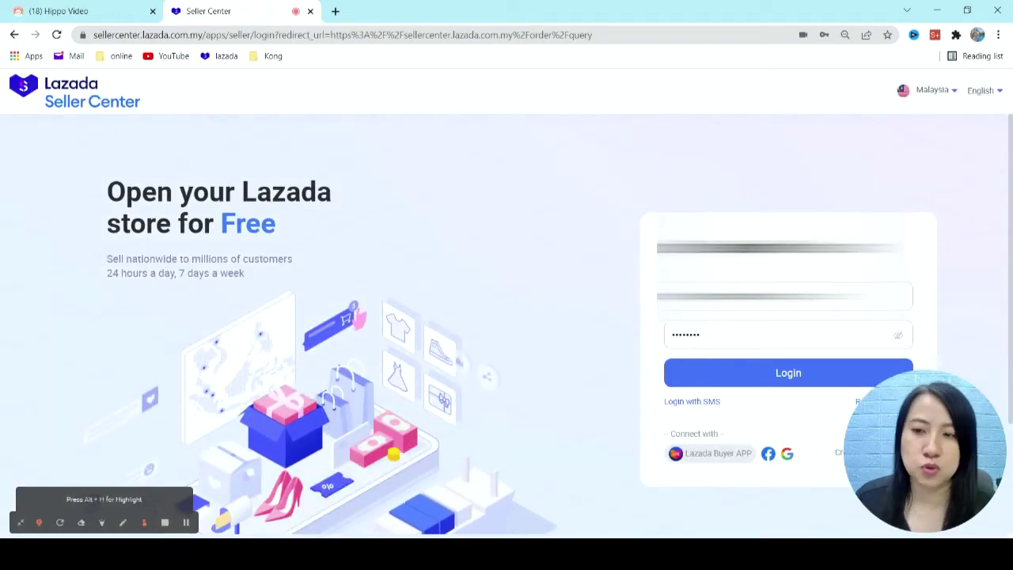
Open the registration page for a new seller account from the login form.
scroll(787, 420, "down", 1)
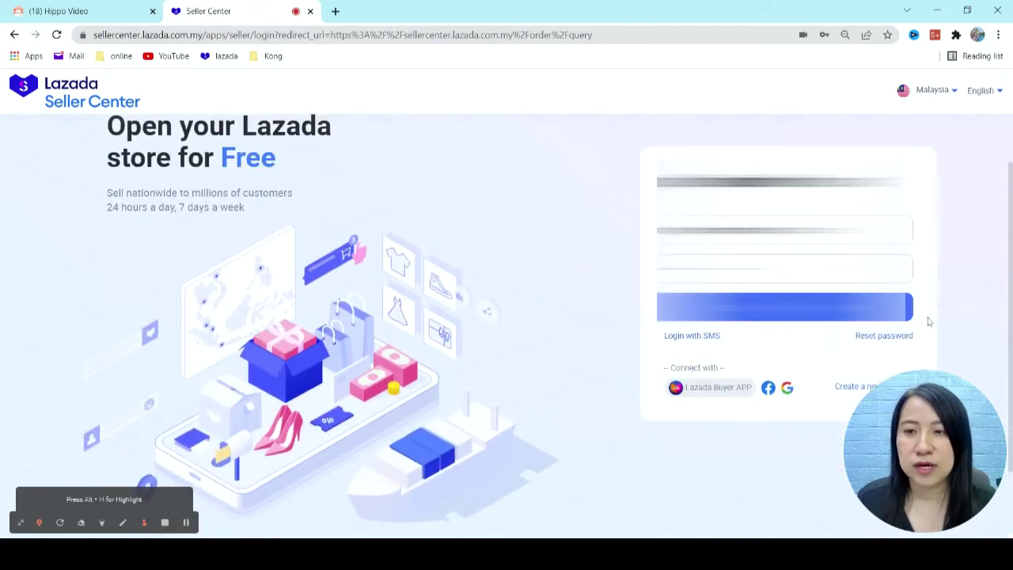
scroll(929, 321, "down", 1)
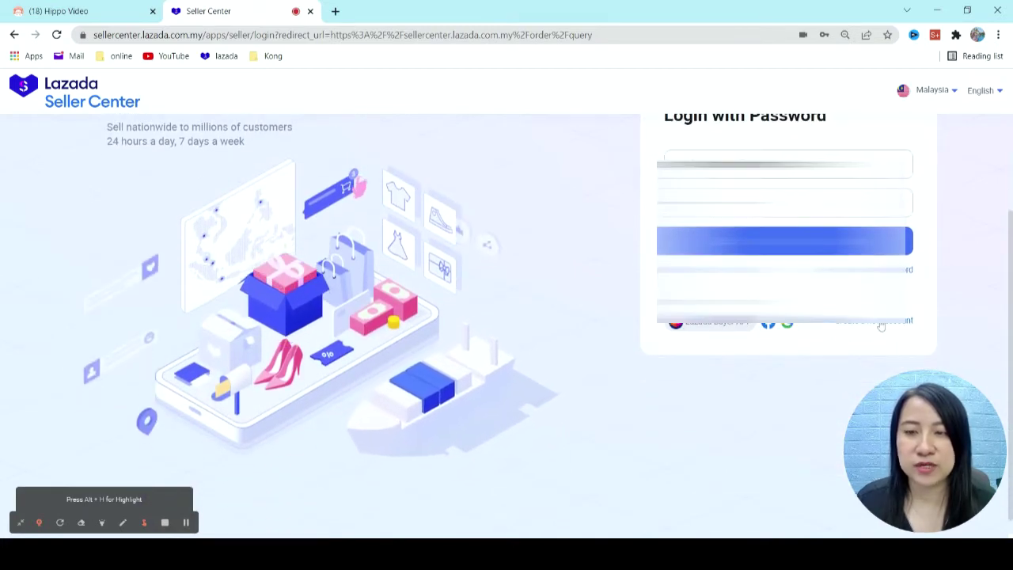
key("alt+h")
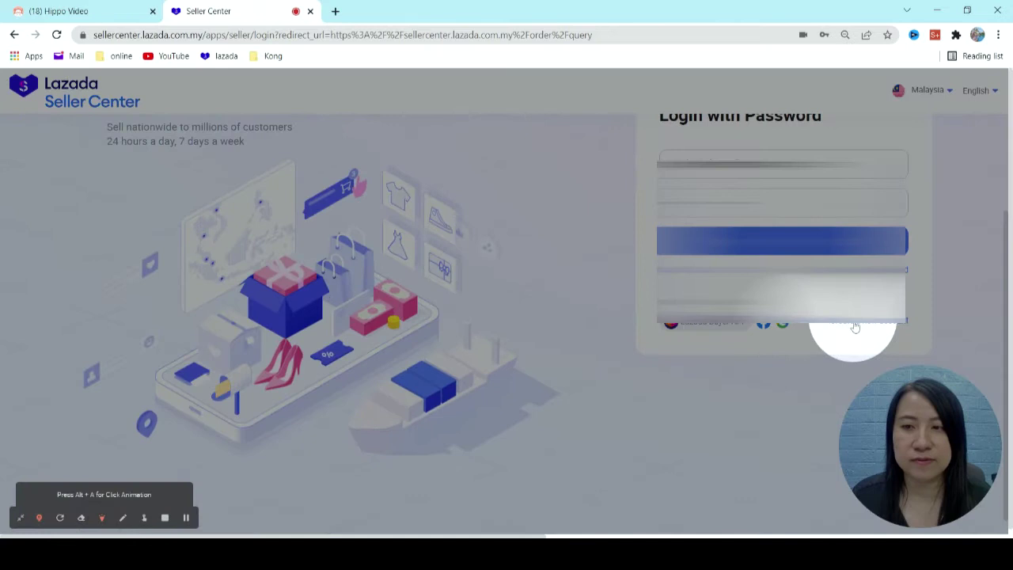
left_click(98, 519)
left_click(899, 327)
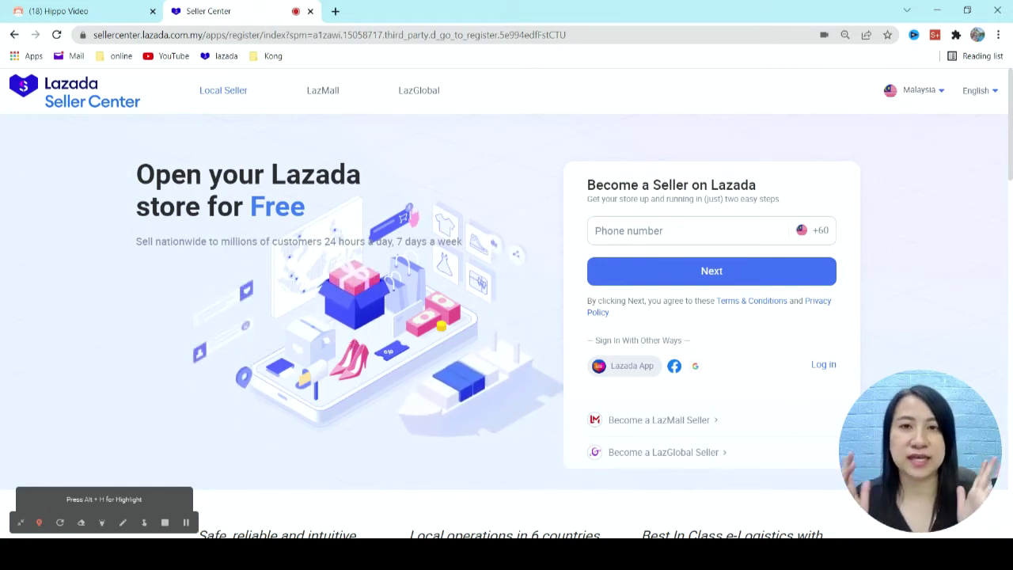
Return to the login form and log in to the existing seller account with the prefilled credentials.
left_click_drag(30, 155, 579, 448)
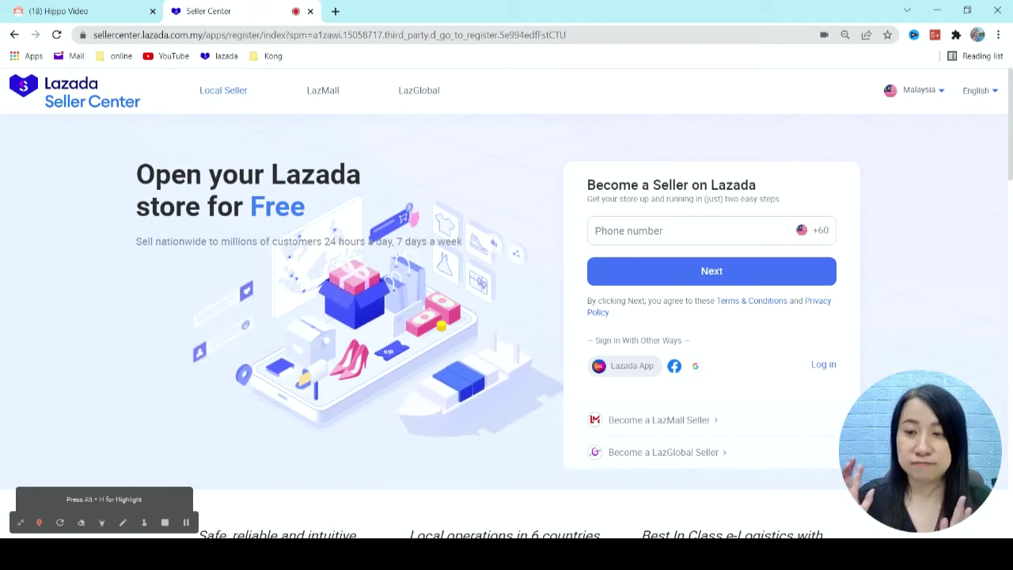
scroll(744, 257, "down", 1)
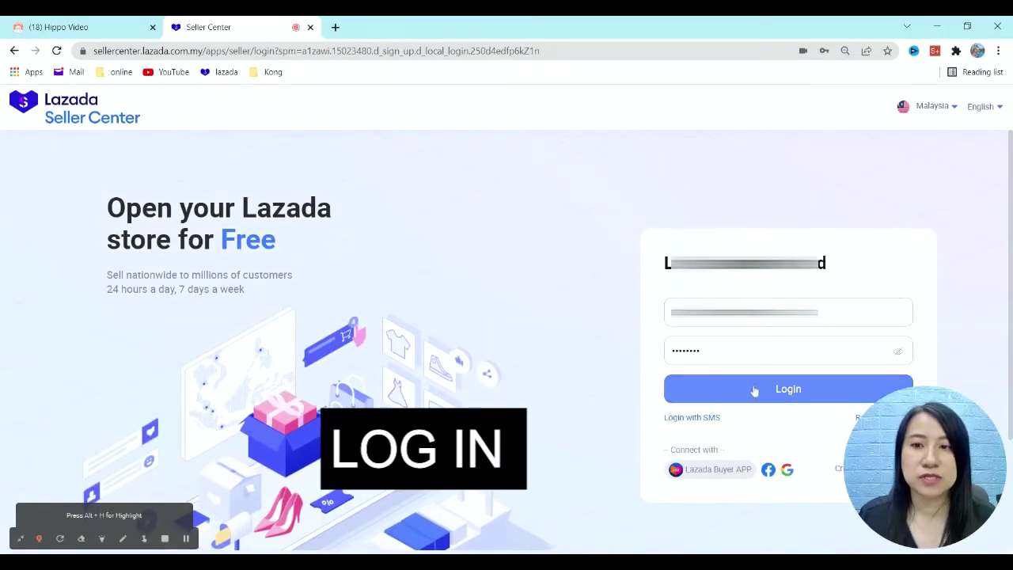
scroll(782, 323, "down", 1)
left_click(784, 317)
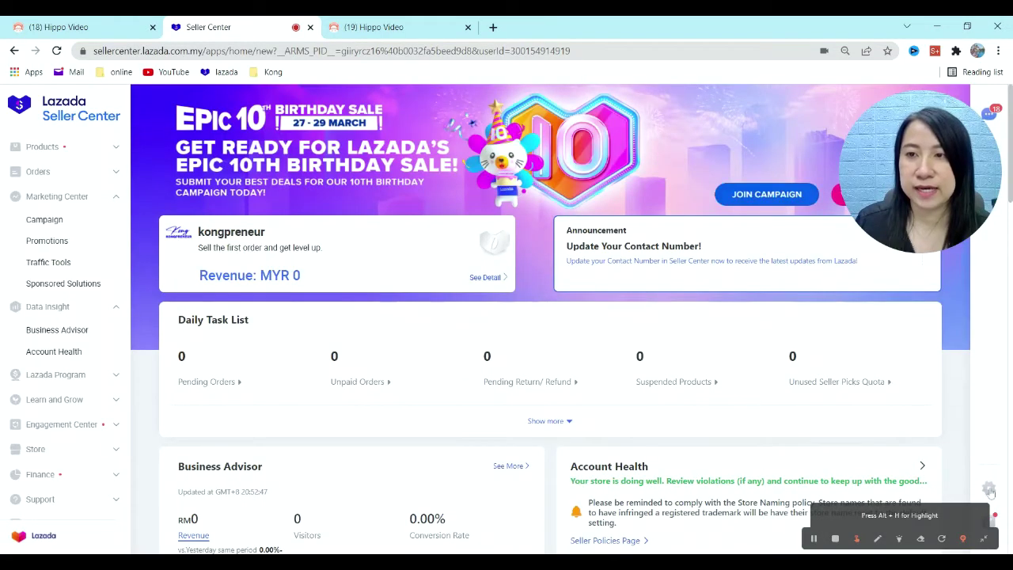
Open the seller account's Profile settings and look at the Warehouse Address section.
scroll(988, 443, "down", 2)
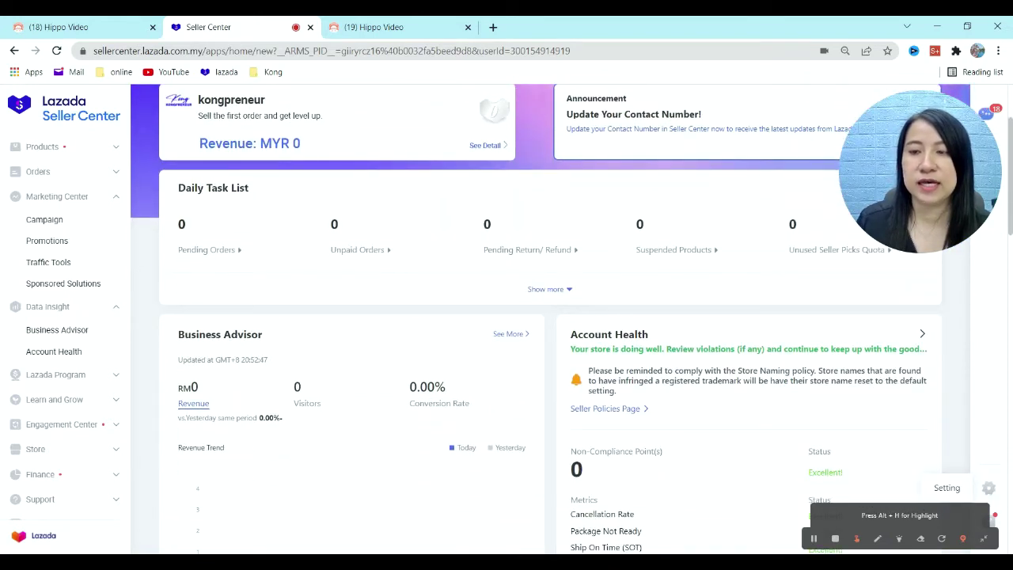
left_click(988, 488)
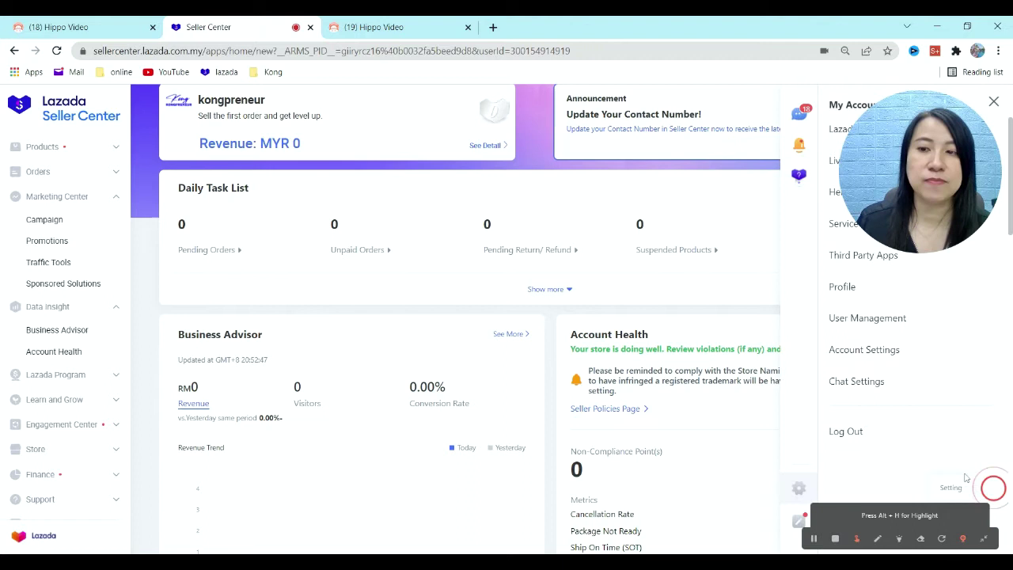
left_click(842, 287)
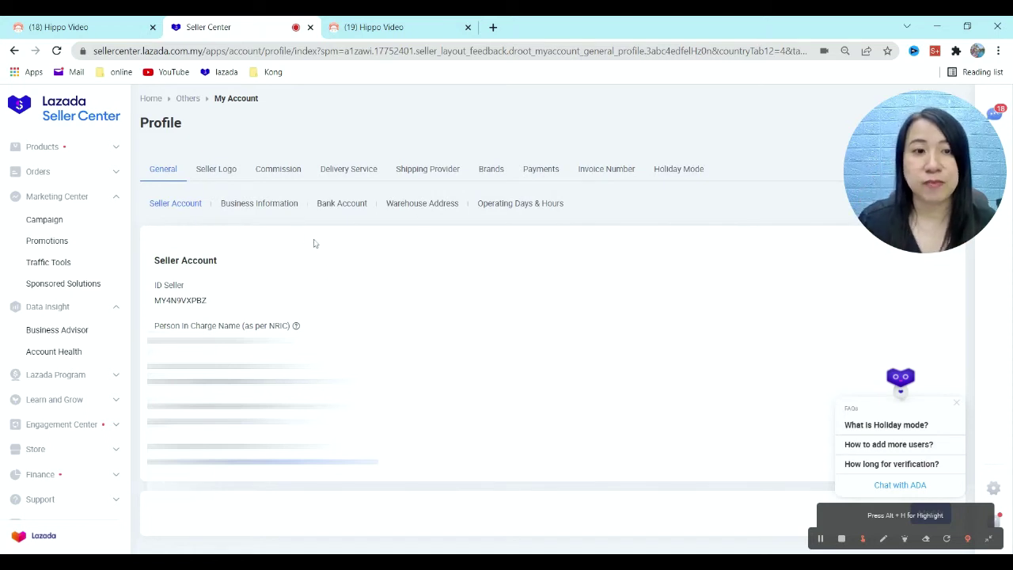
left_click(441, 203)
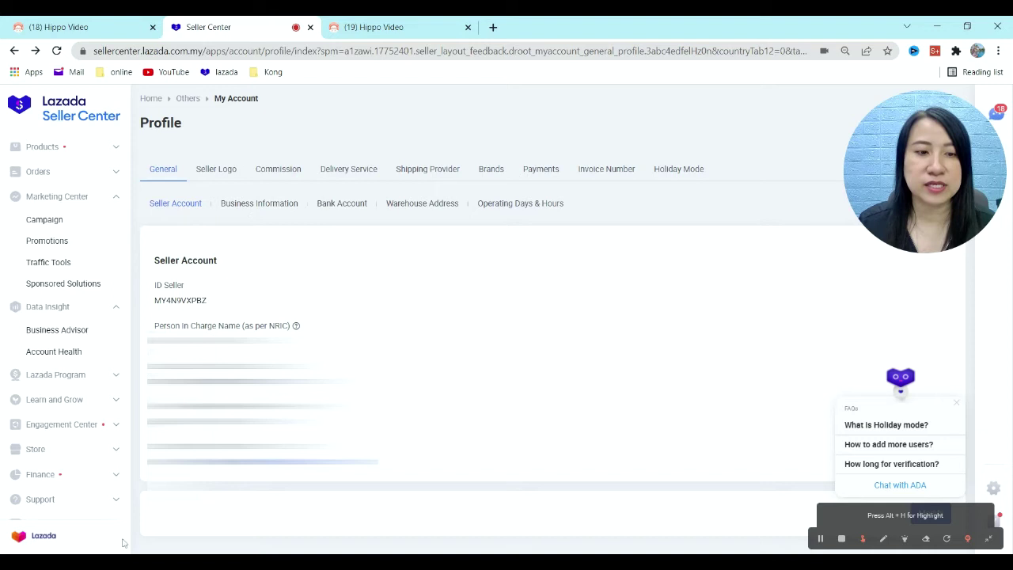
key("alt+h")
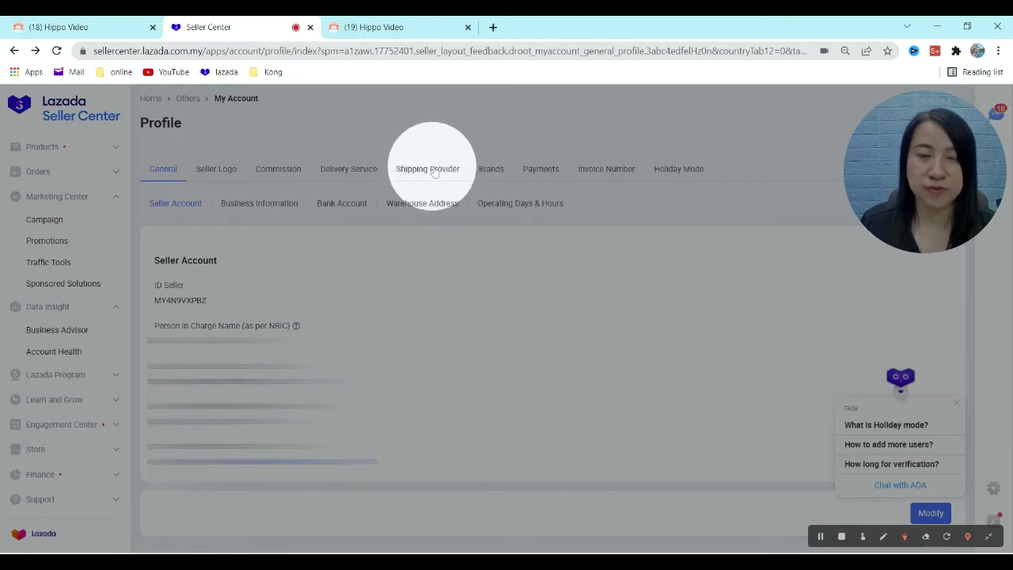
left_click(883, 536)
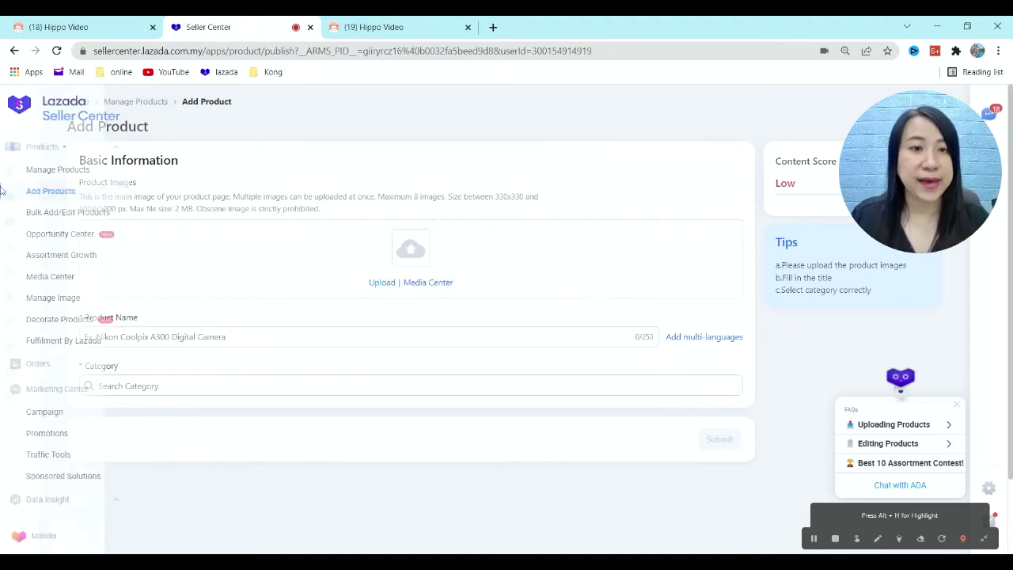
Name the new product "Lifetree Cleansing Milk with Organic Coconut Oil 120ml" and choose the suggested category Beauty > Skin Care > Facial Cleansers.
left_click(237, 336)
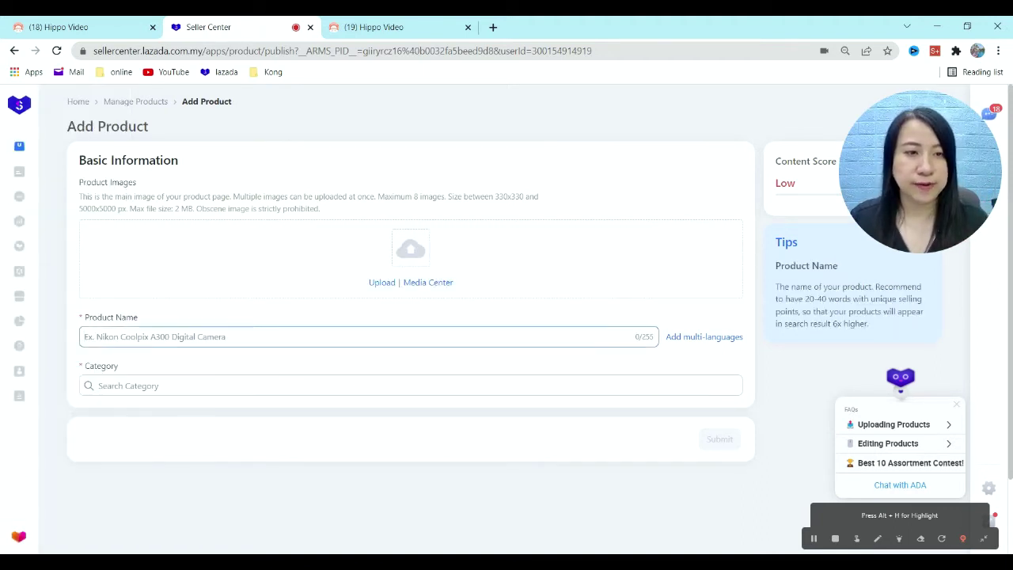
type("Lifetree Cleansing Milk with Organic Coconut Oil 120ml")
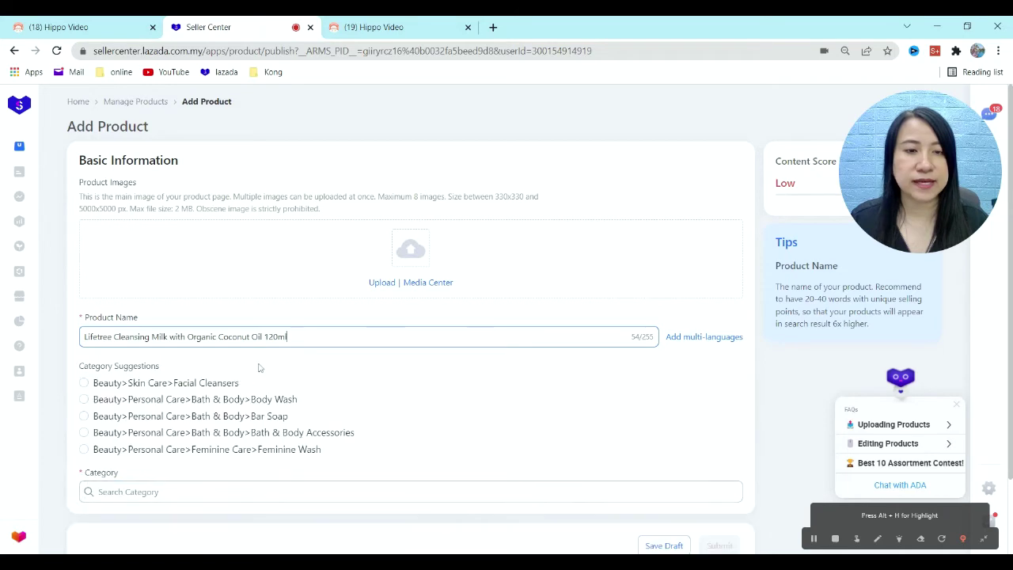
left_click(84, 384)
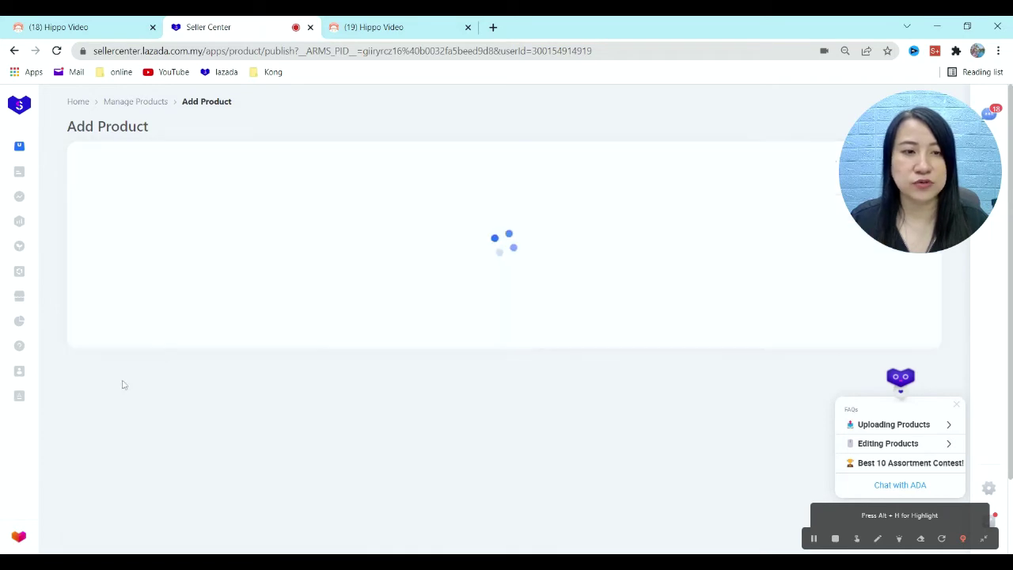
Set the product's brand to LifeTree in the Specification section.
scroll(436, 310, "down", 2)
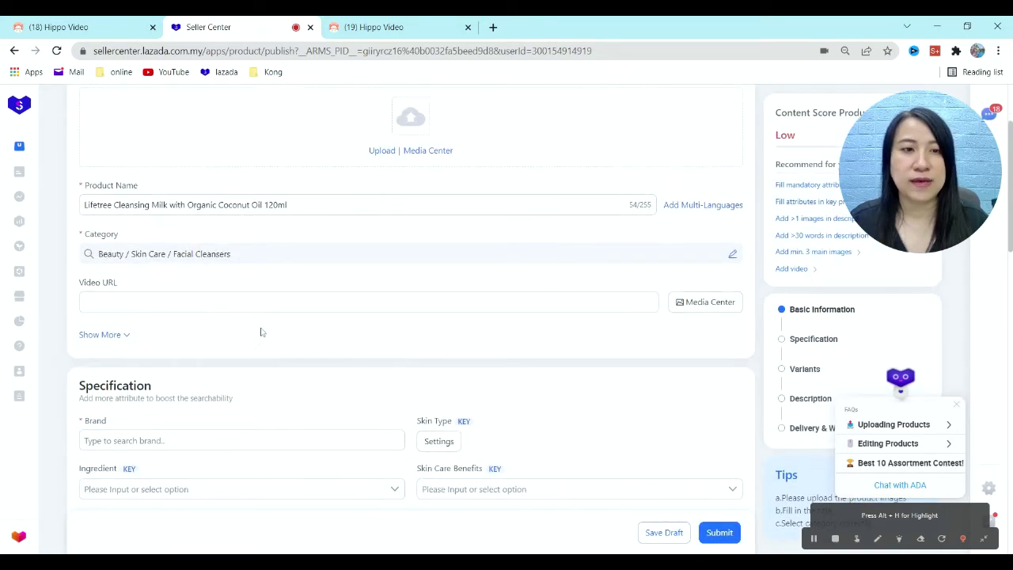
scroll(246, 323, "down", 1)
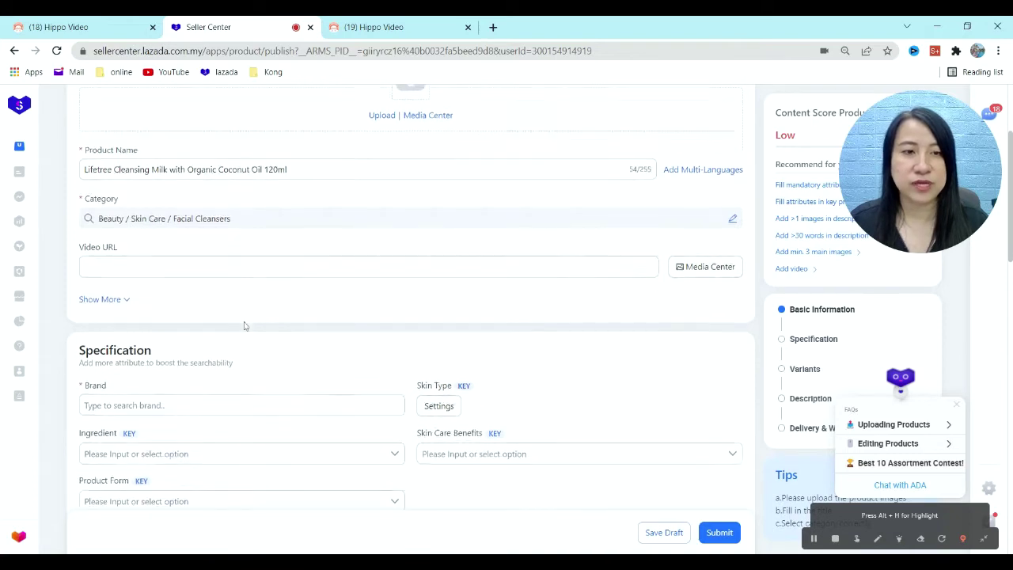
left_click(191, 378)
left_click(163, 425)
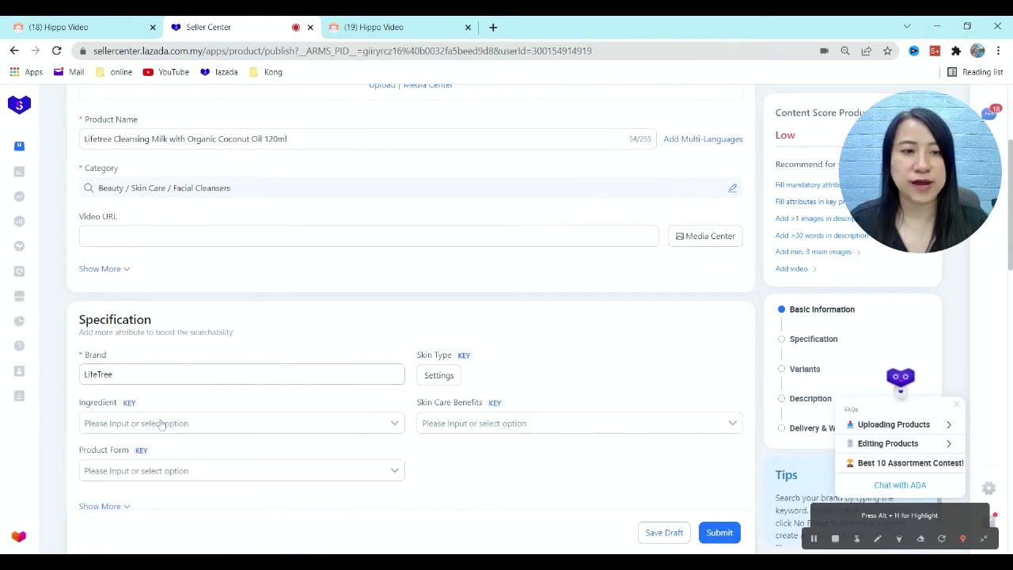
Set the product's skin type to Normal and Combination.
scroll(475, 364, "down", 1)
left_click(441, 314)
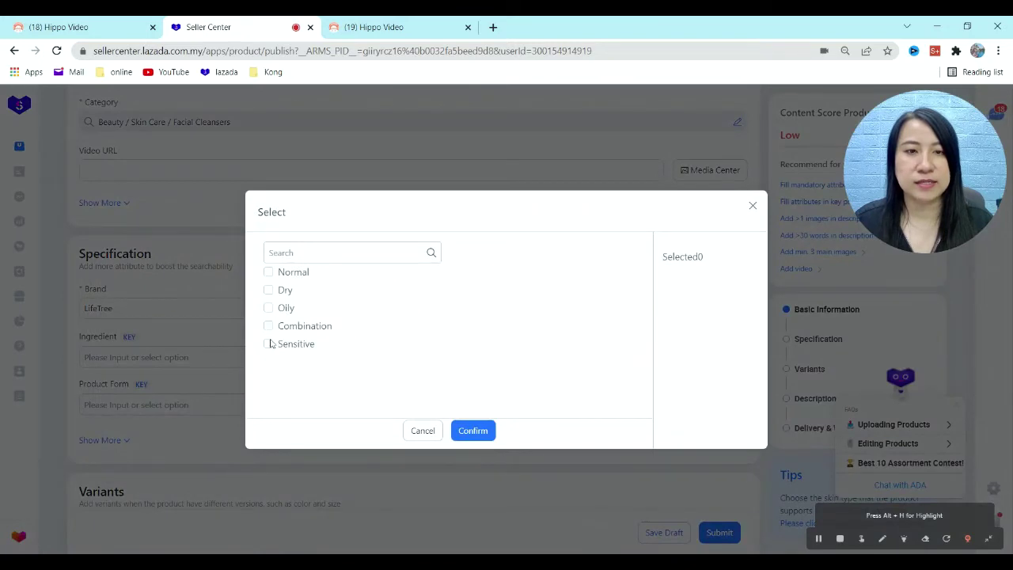
left_click(268, 325)
left_click(268, 272)
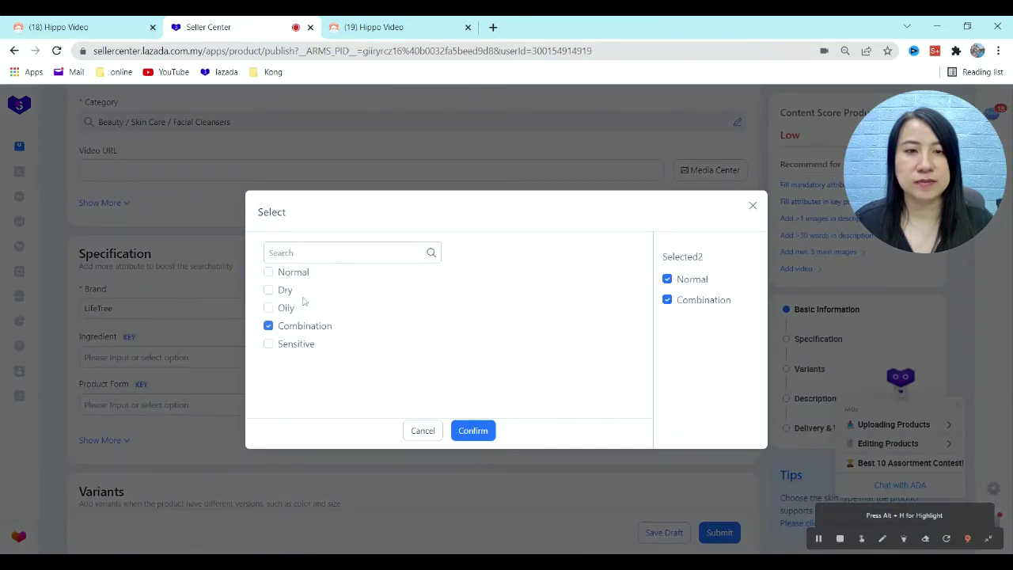
left_click(472, 431)
Set the ingredient to Fragrance-Free and the skin care benefit to Moisturizing.
scroll(468, 429, "down", 2)
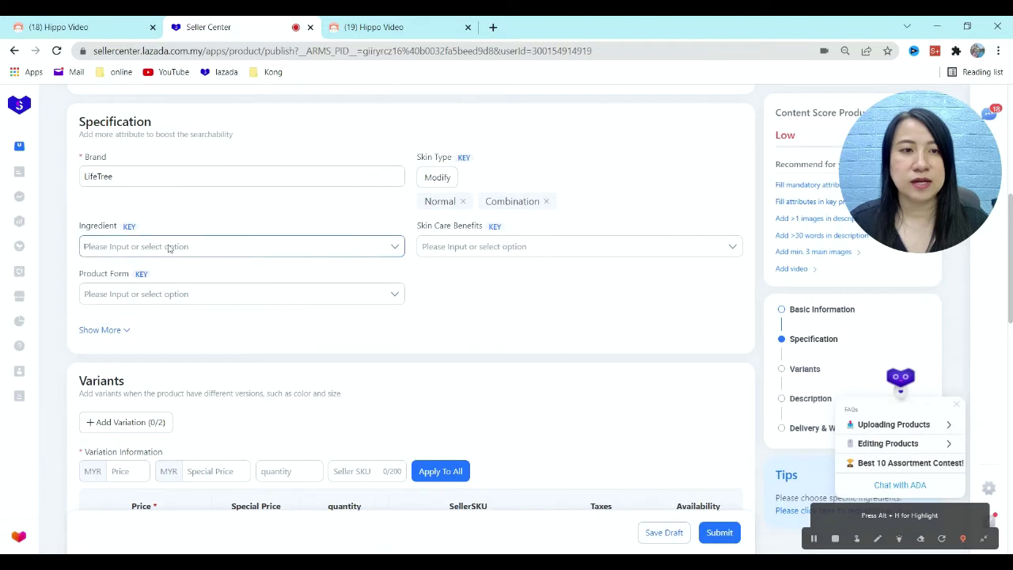
left_click(169, 248)
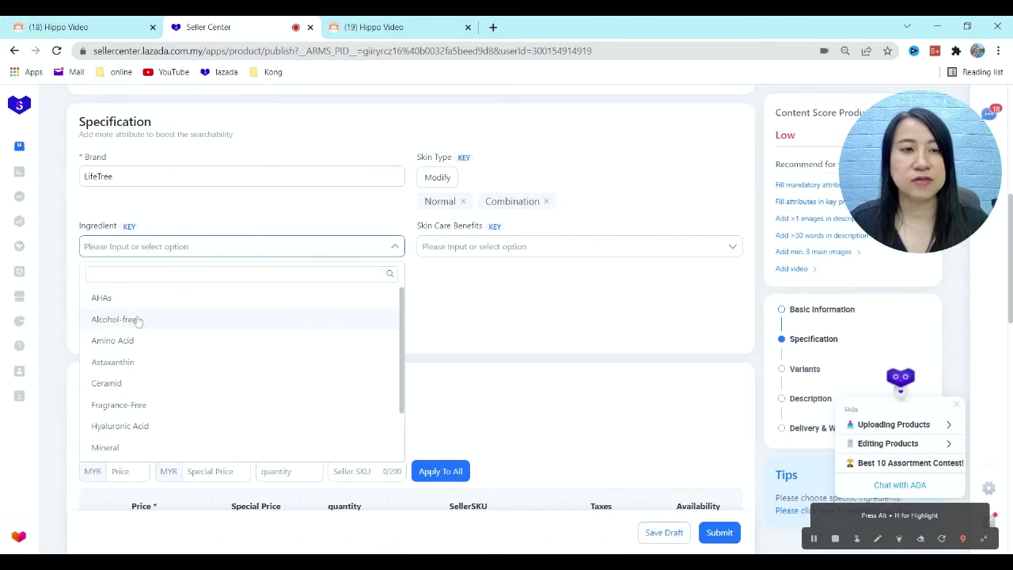
left_click(143, 405)
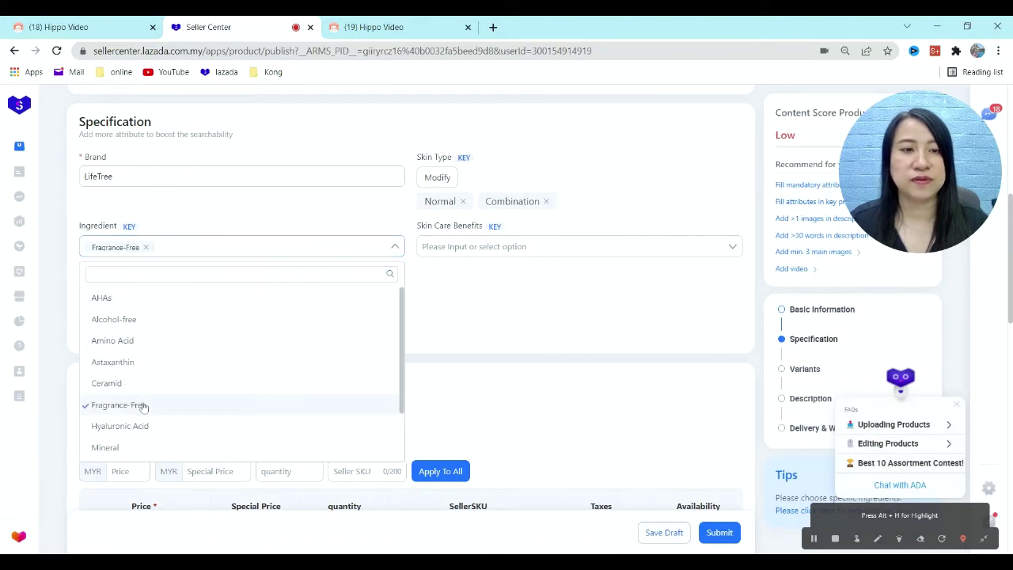
left_click(493, 246)
left_click(468, 299)
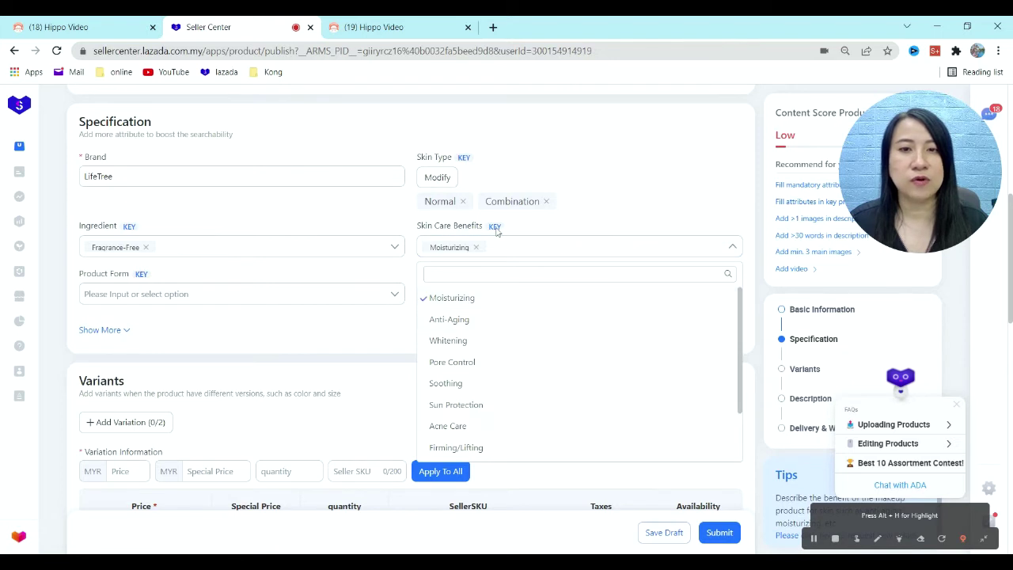
Set the product form to Cream.
left_click(237, 298)
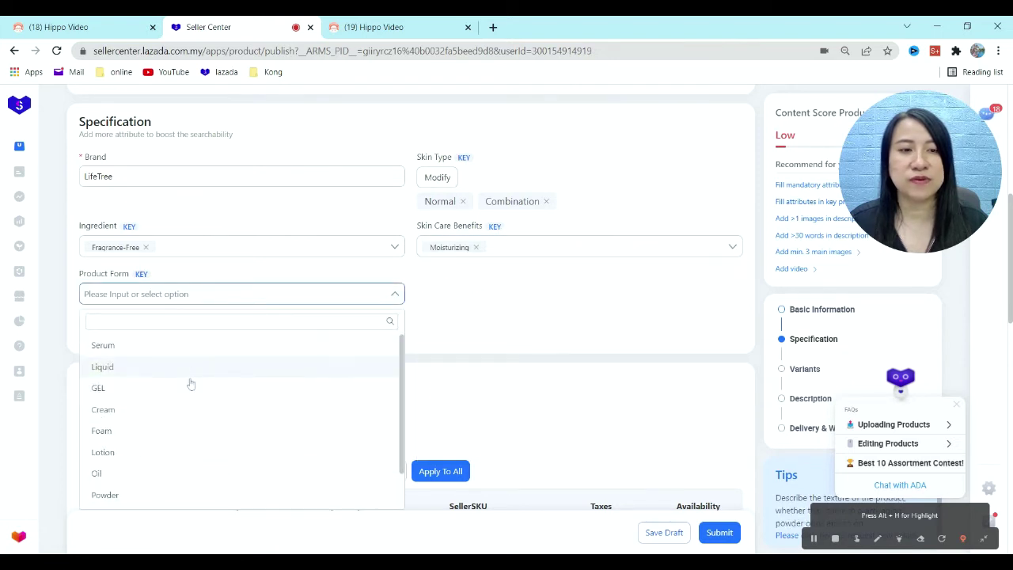
left_click(178, 409)
left_click(550, 323)
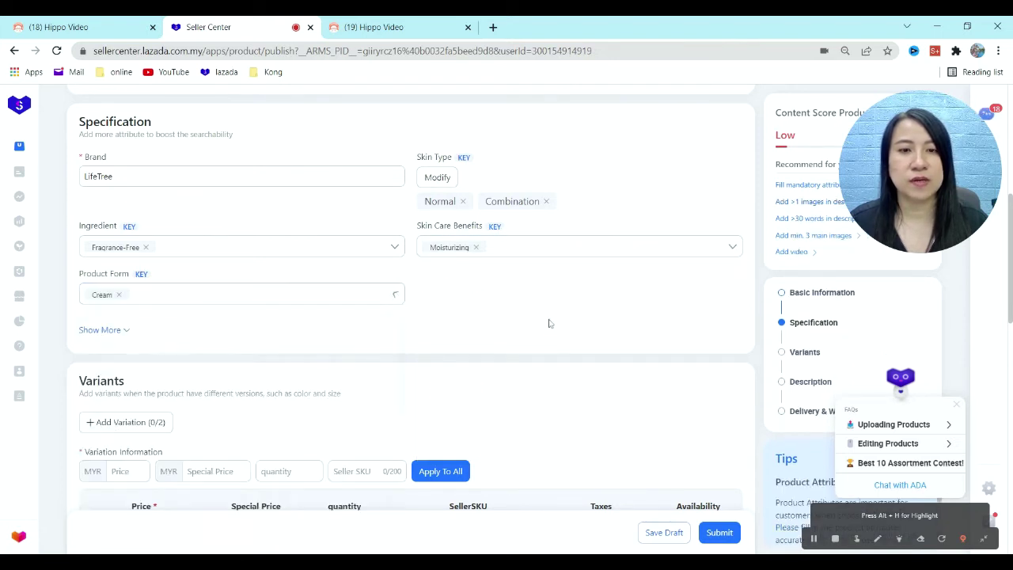
Upload three product images and move the bottle photo to the first position.
scroll(464, 310, "up", 3)
scroll(251, 267, "down", 4)
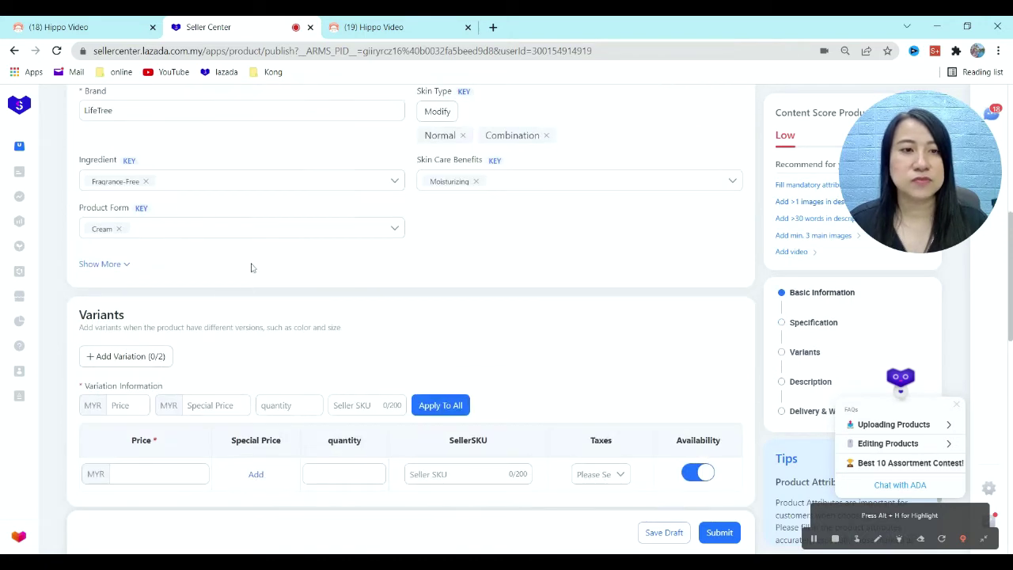
scroll(366, 184, "up", 5)
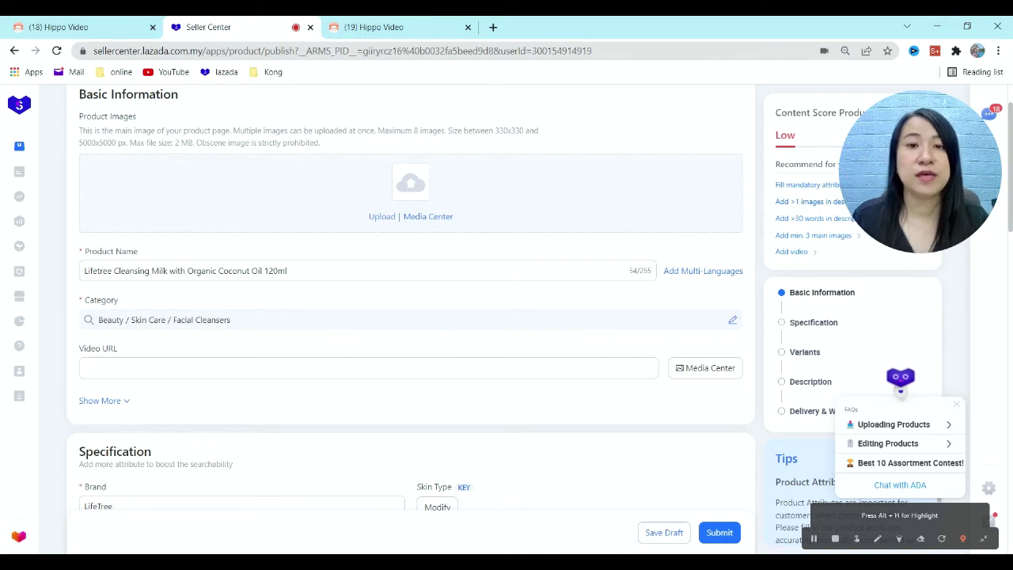
left_click(383, 223)
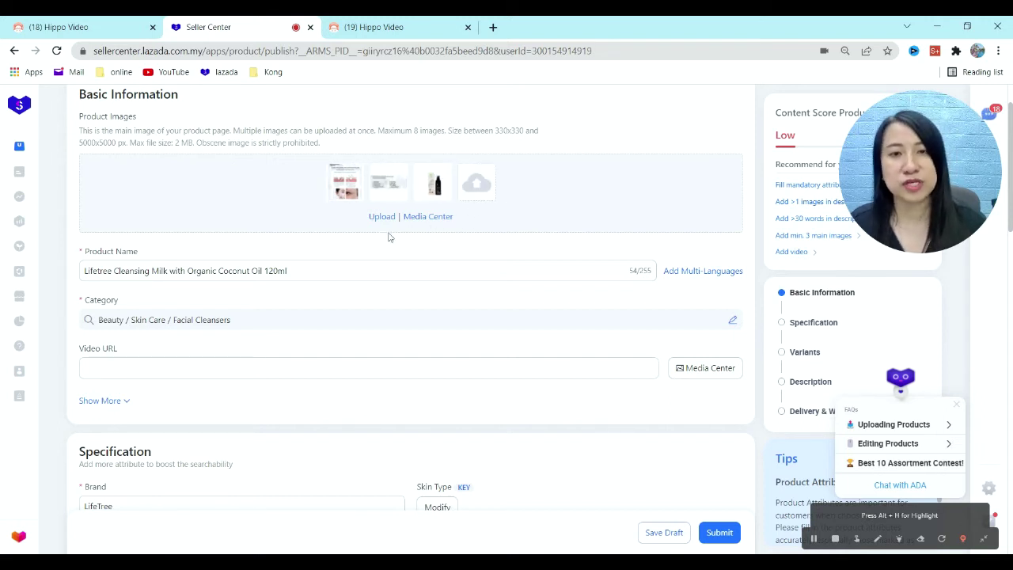
mouse_move(428, 176)
left_click_drag(429, 171, 345, 182)
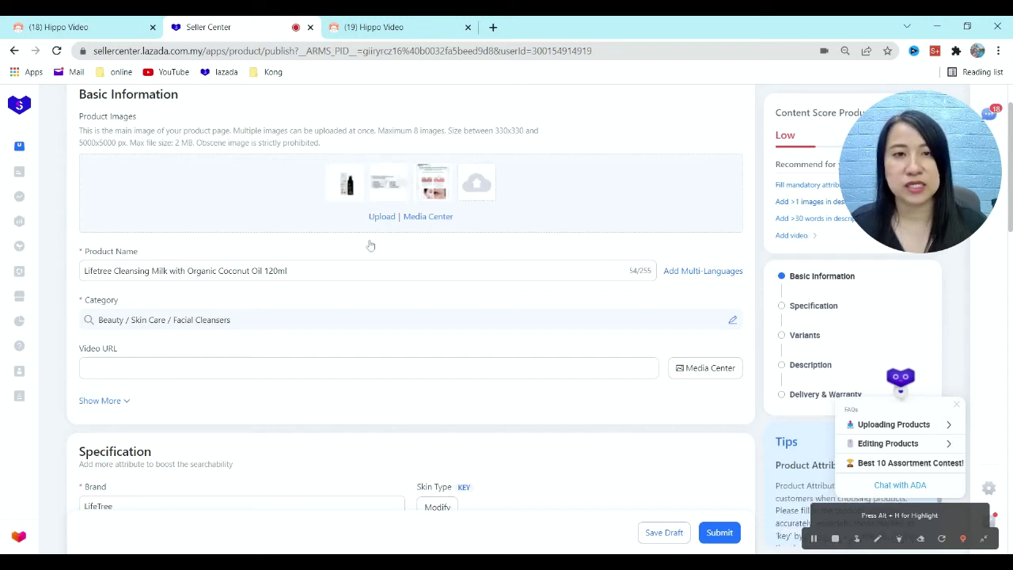
Paste the copied product text into the rich-text Long Description.
scroll(295, 309, "down", 10)
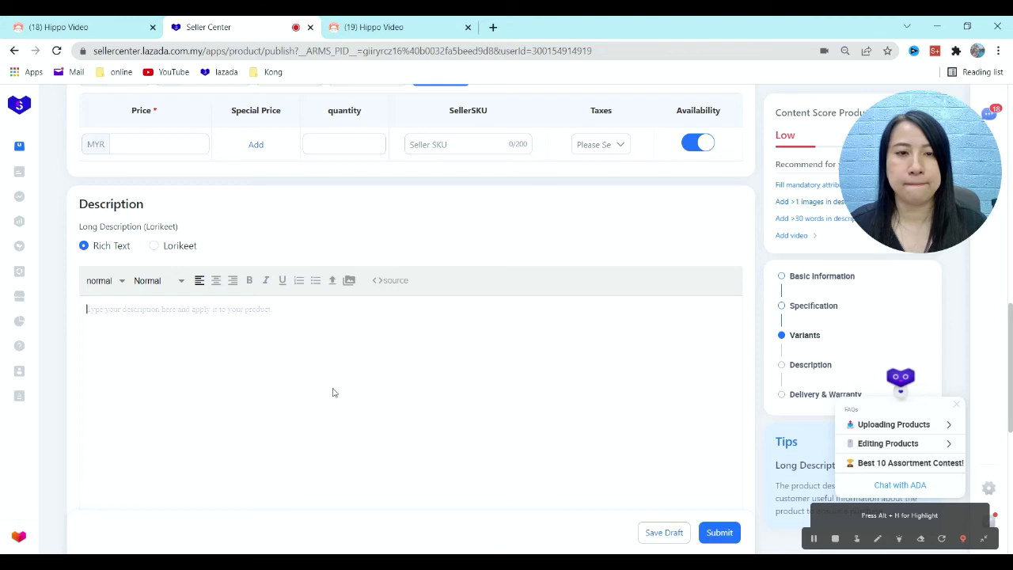
key("ctrl+v")
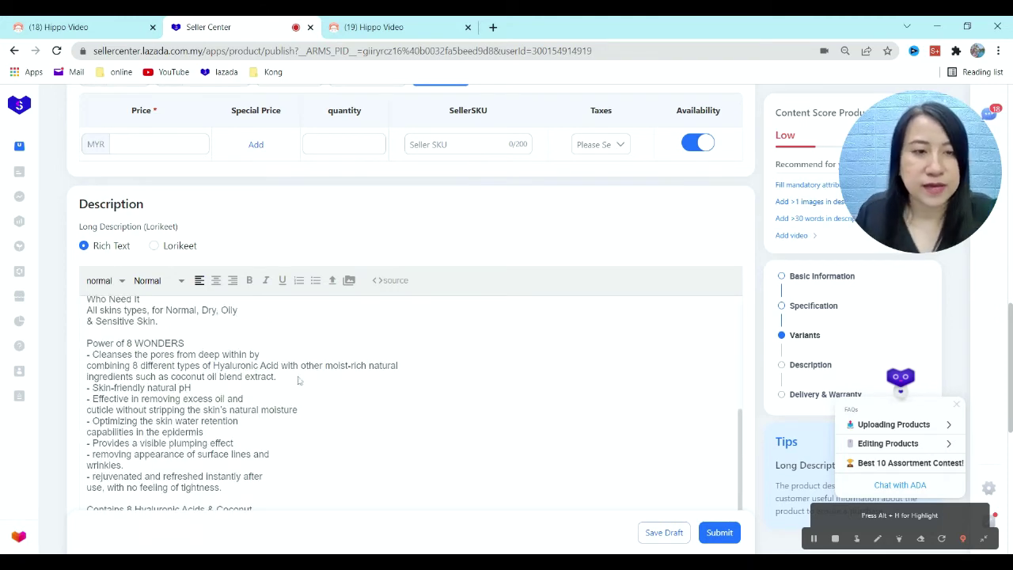
Insert the first Media Center image, showing the cleanser box and bottle, into the Long Description.
scroll(332, 392, "up", 5)
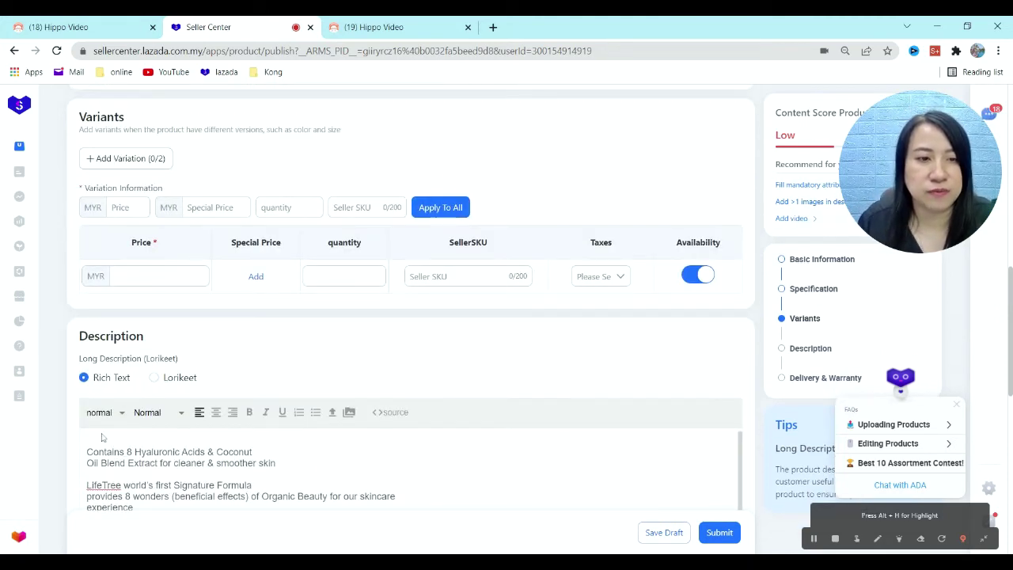
left_click(349, 412)
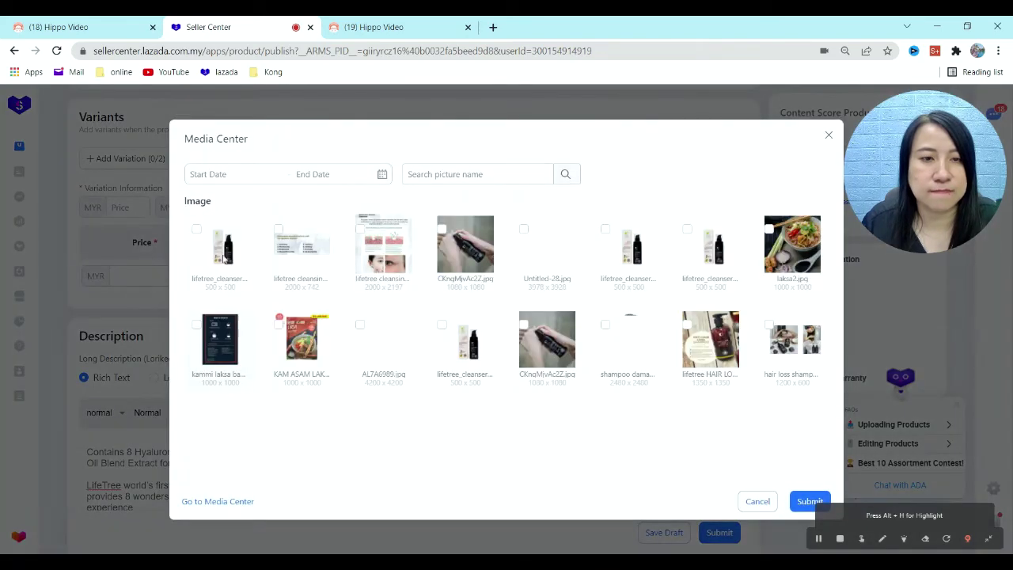
left_click(229, 242)
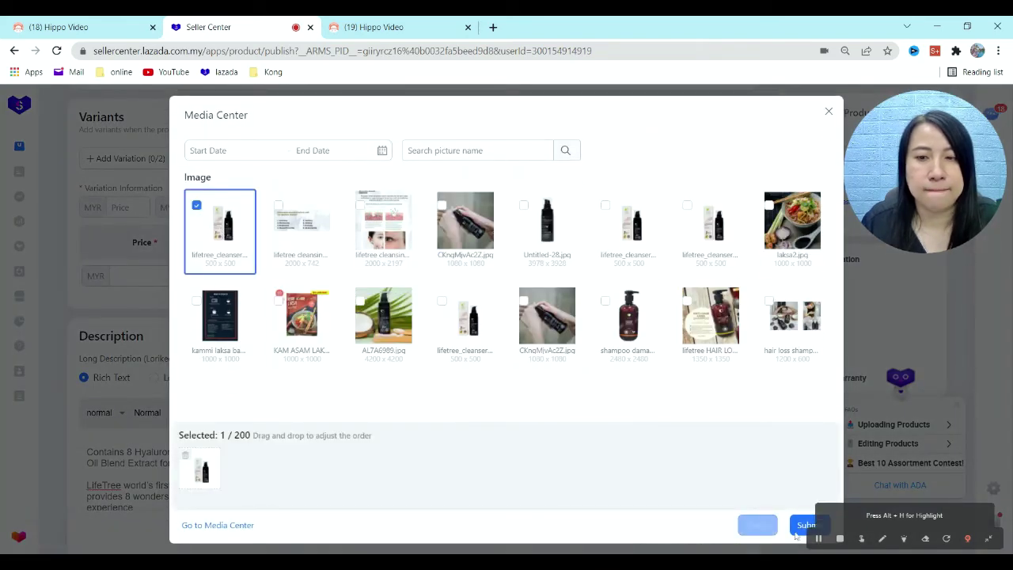
left_click(801, 528)
Set the package weight to 0.3 kg and the dimensions to 13 × 15 × 15 cm, and try to submit the product.
scroll(508, 385, "down", 8)
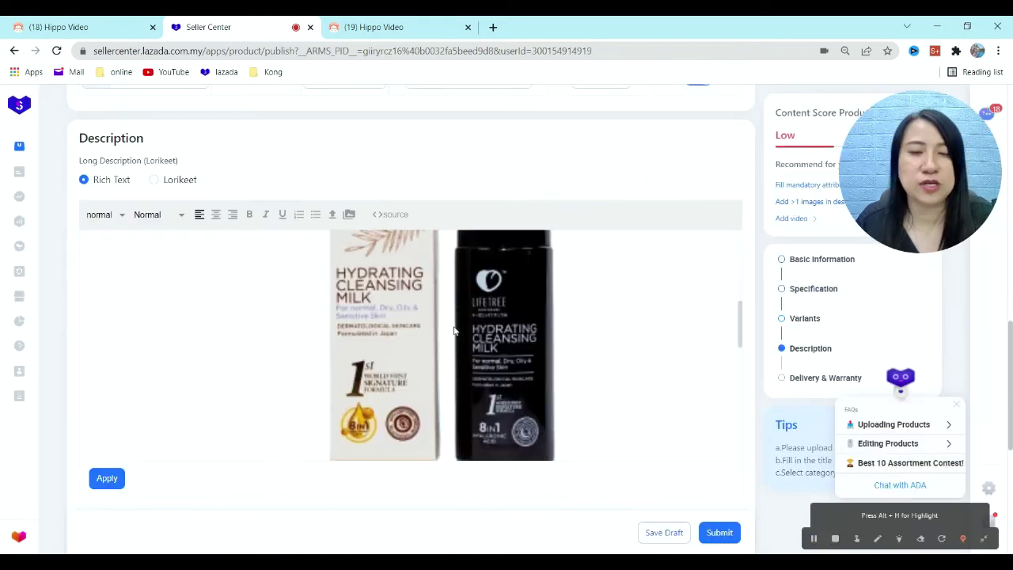
left_click(159, 328)
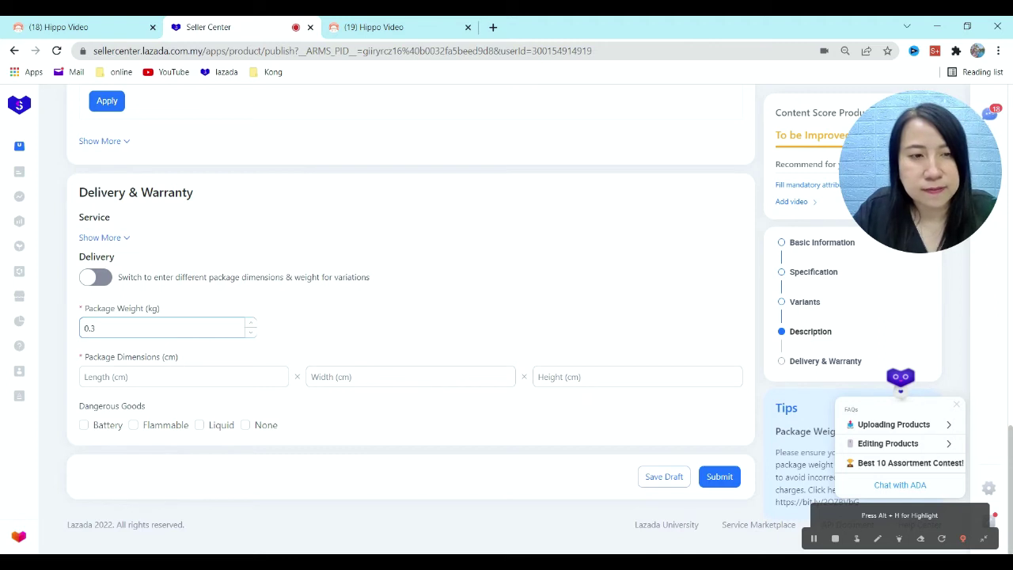
left_click(182, 376)
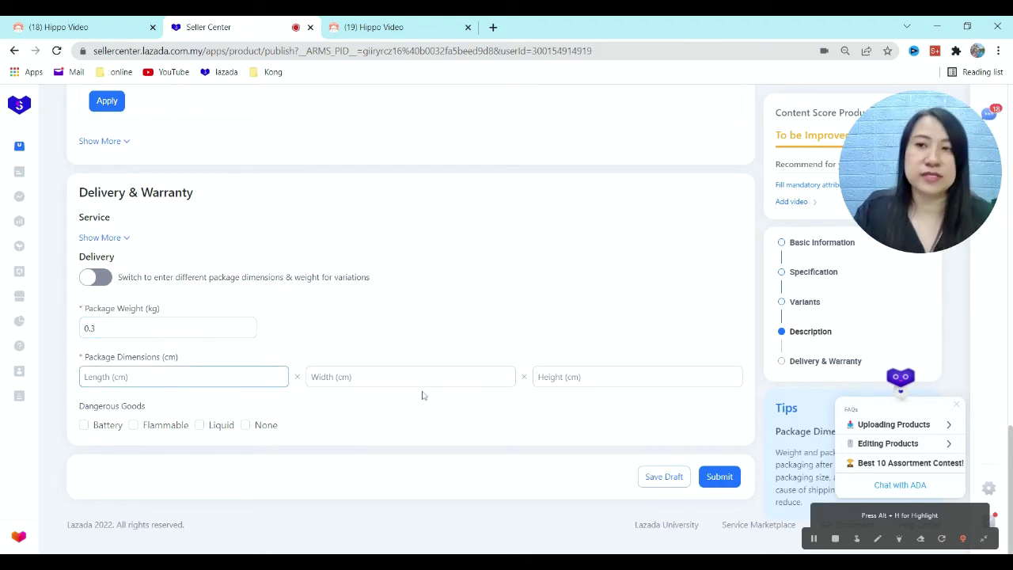
type("13")
key("Tab")
type("15")
key("Tab")
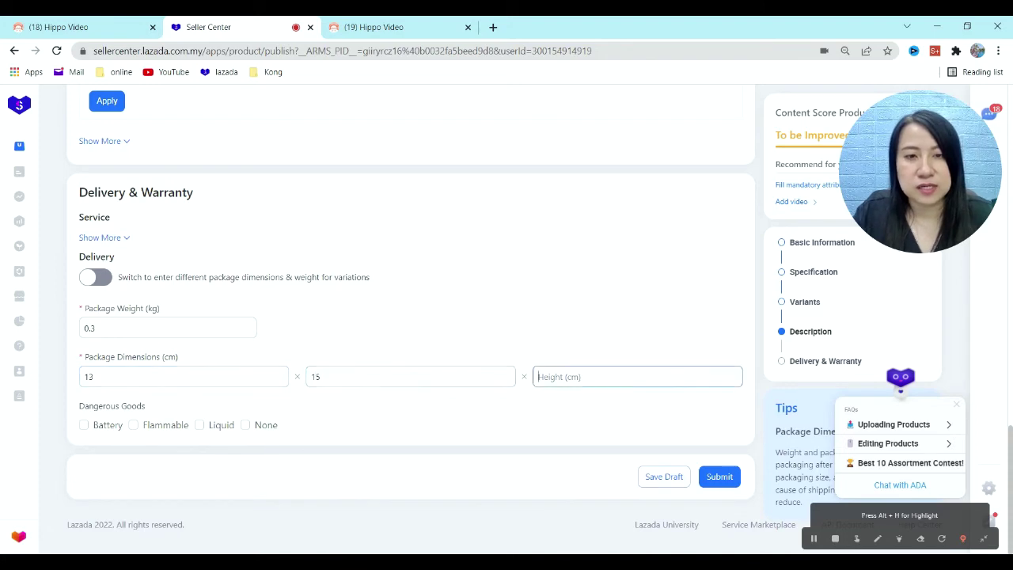
type("1")
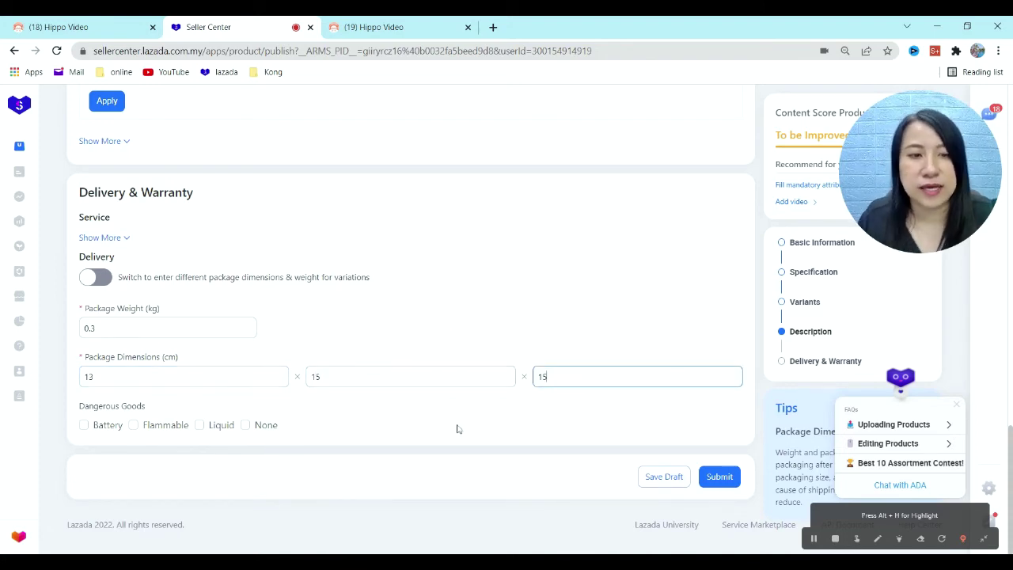
type("5")
left_click(720, 475)
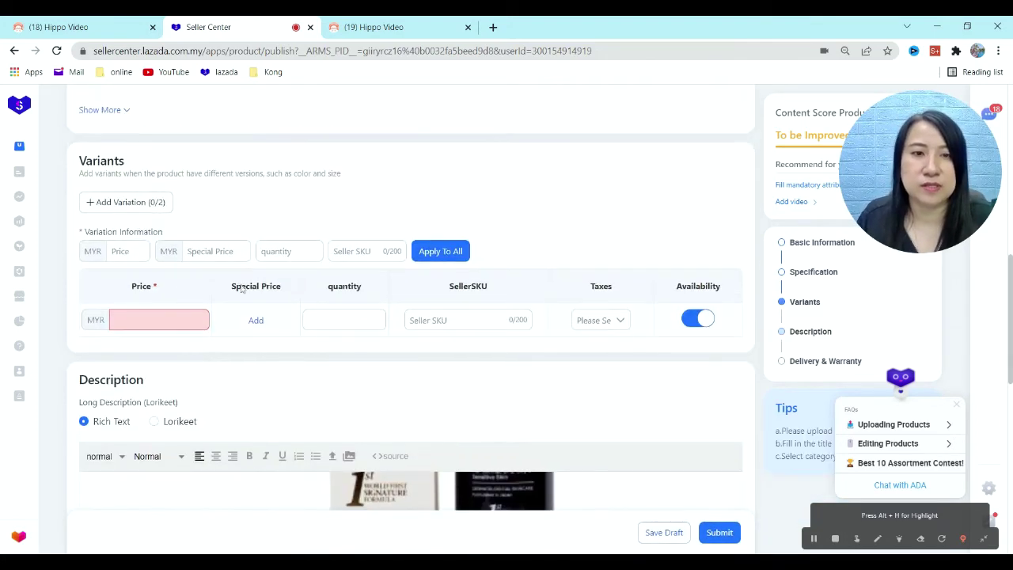
Fill in the variant with price MYR 29.9, quantity 1, SellerSKU "asasaa" and the default tax option.
left_click(158, 319)
type("29.9")
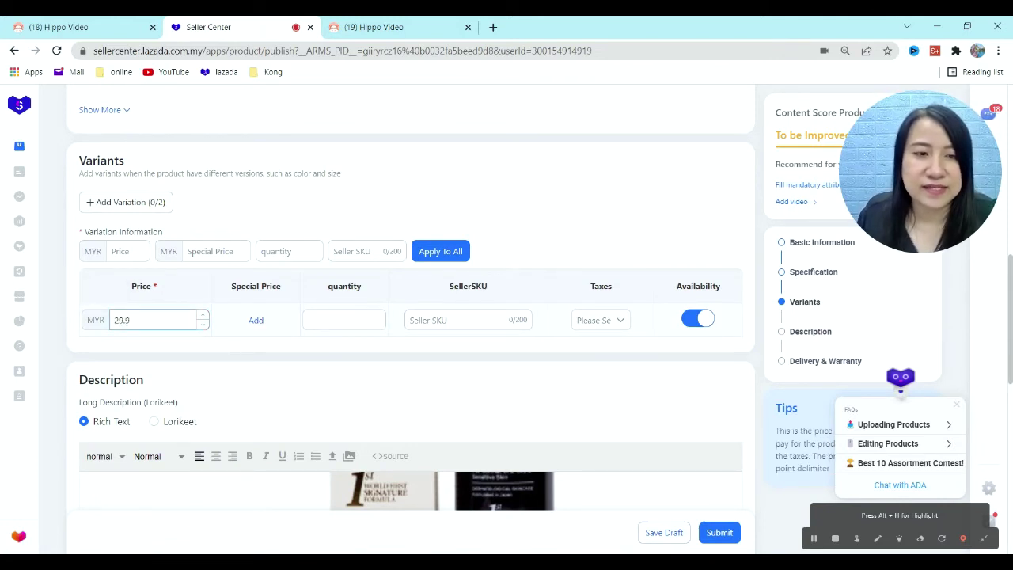
left_click(316, 320)
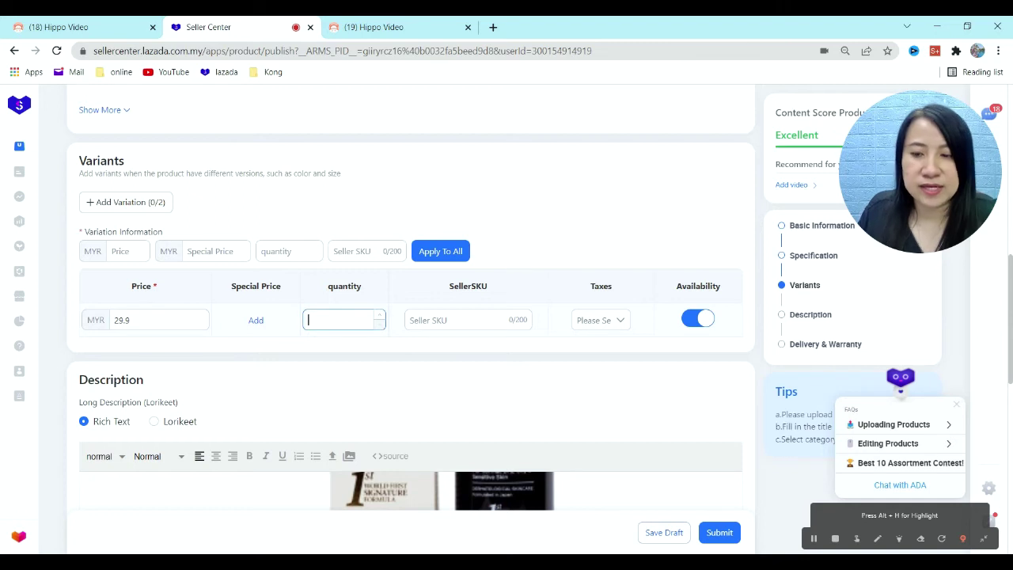
left_click(443, 319)
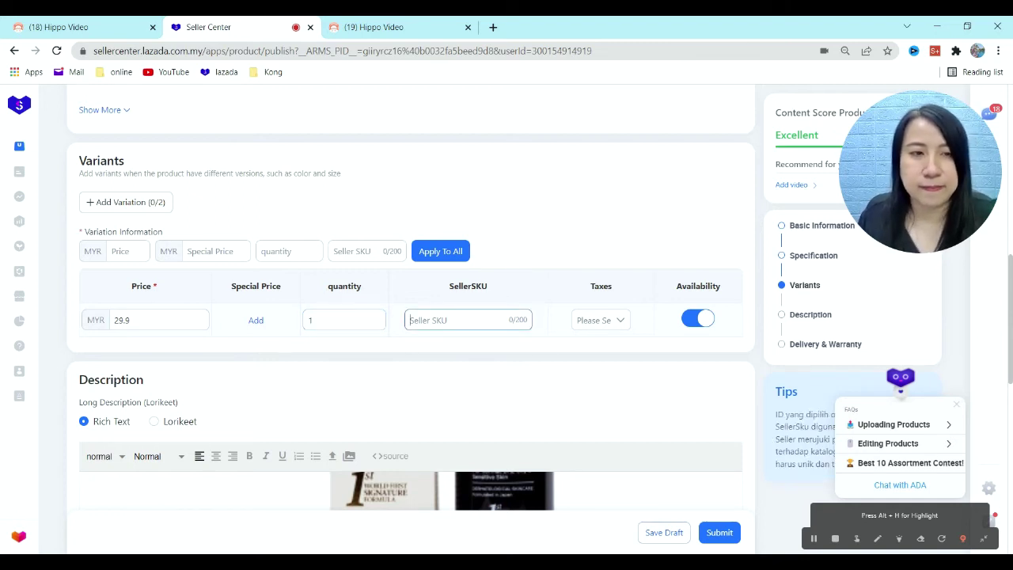
type("asa")
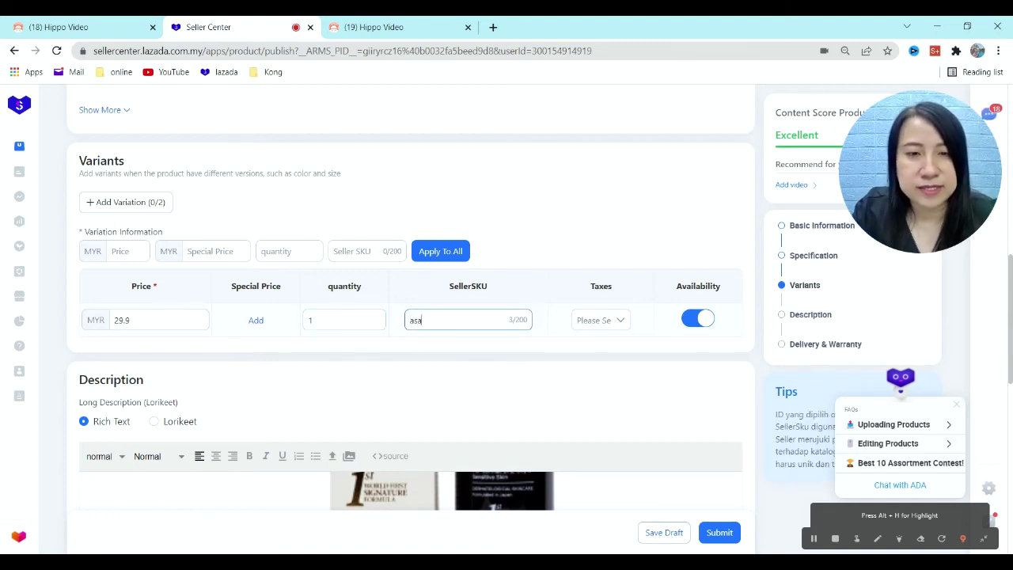
type("saa")
left_click(620, 320)
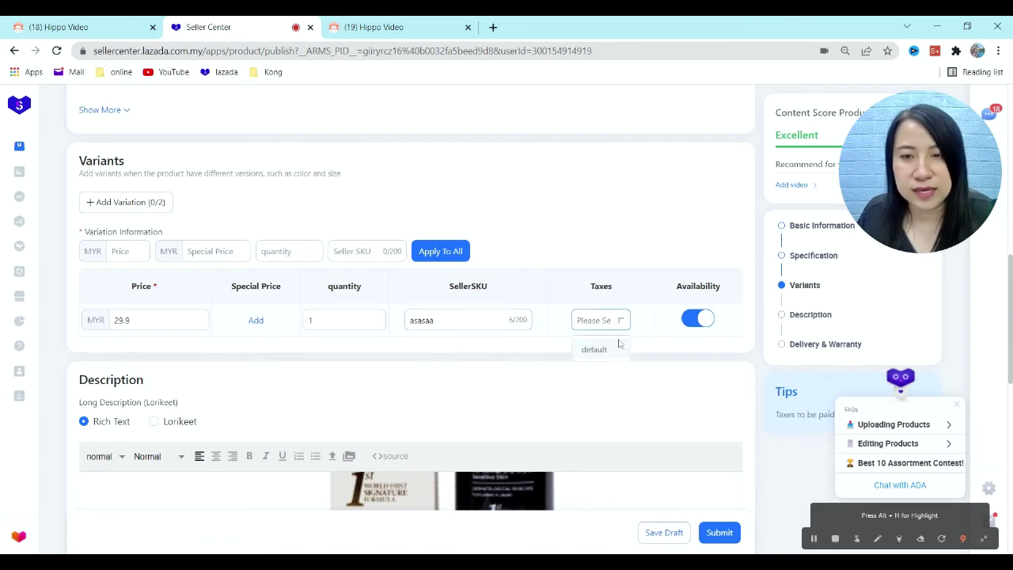
left_click(609, 351)
Add the prefix "[TEST] " to the product name and submit the listing.
scroll(422, 281, "up", 5)
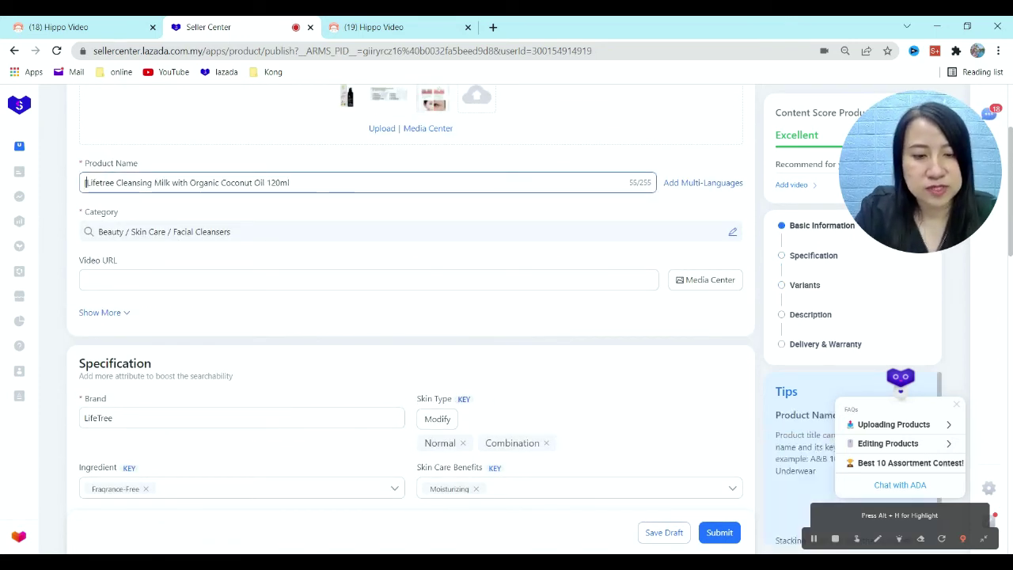
type("[TEST")
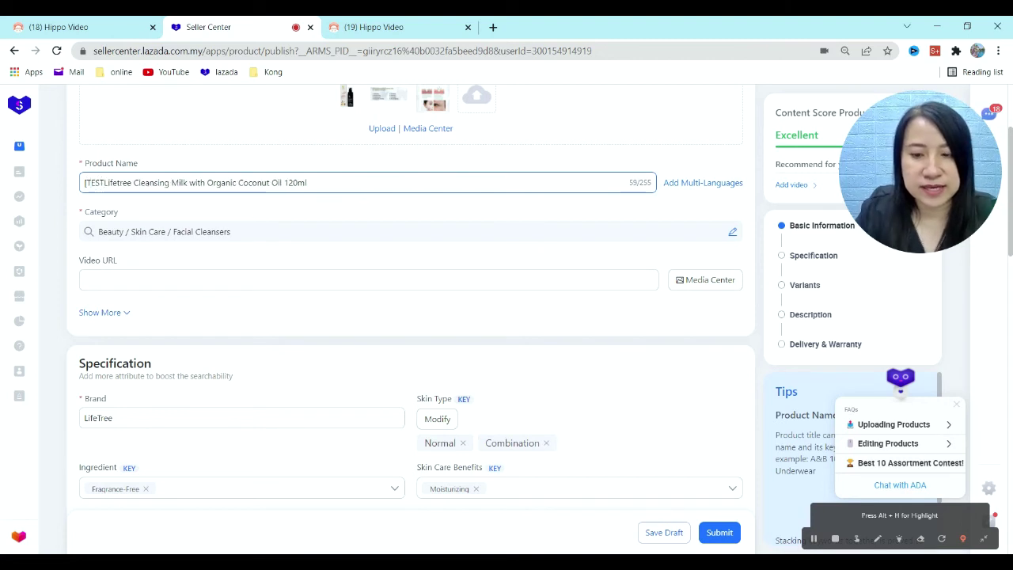
type("]")
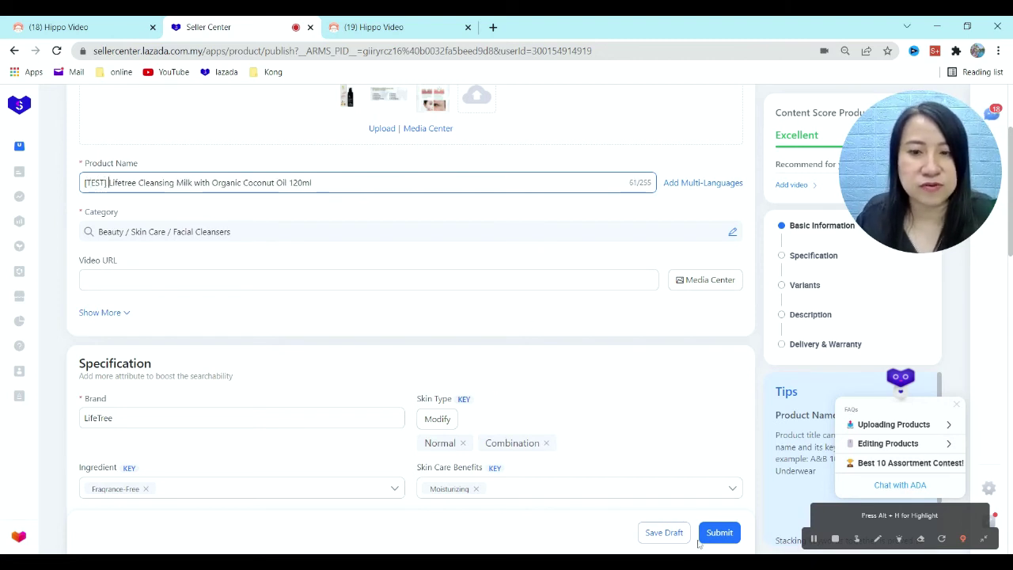
left_click(716, 532)
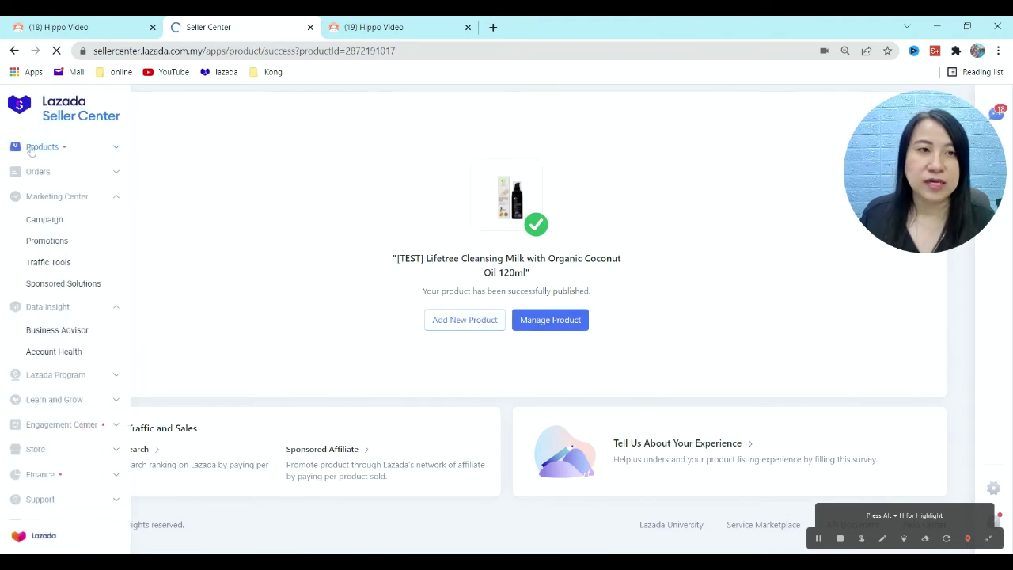
Go to Manage Products and view the published cleanser's live product page on Lazada.
left_click(34, 149)
left_click(44, 170)
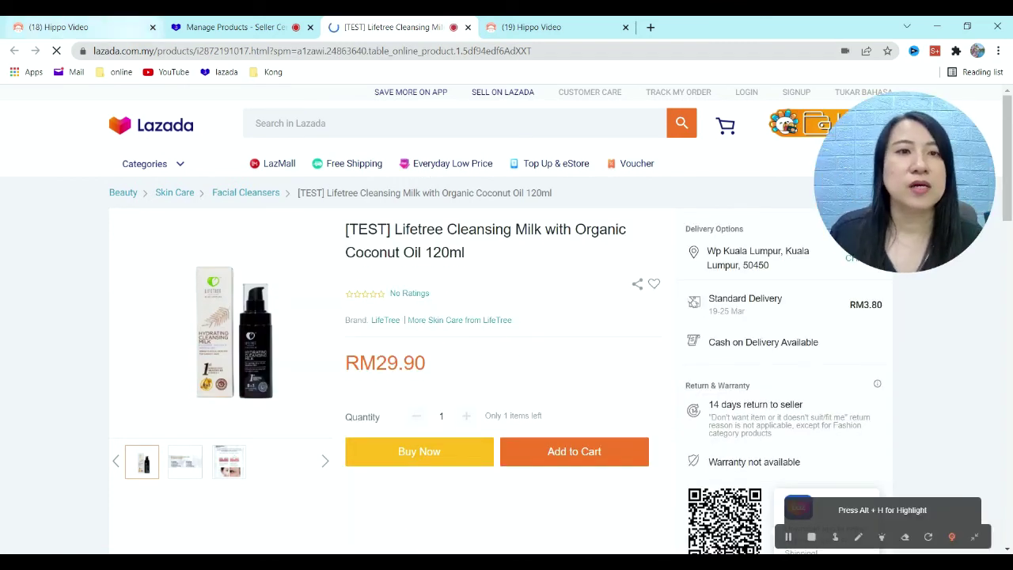
Return to Seller Center and open the Orders page to view the orders to pack.
left_click(222, 27)
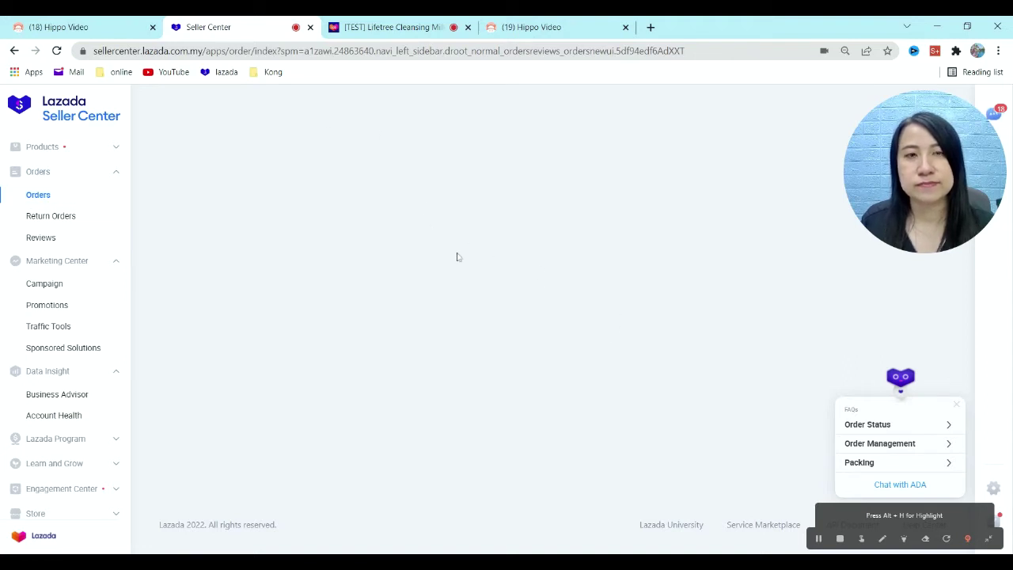
left_click(28, 195)
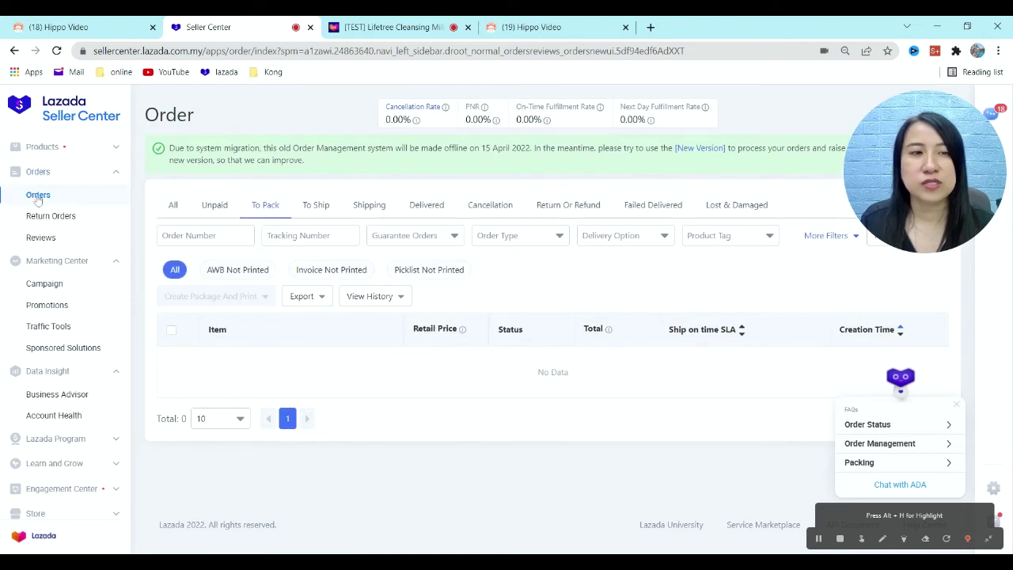
left_click(30, 197)
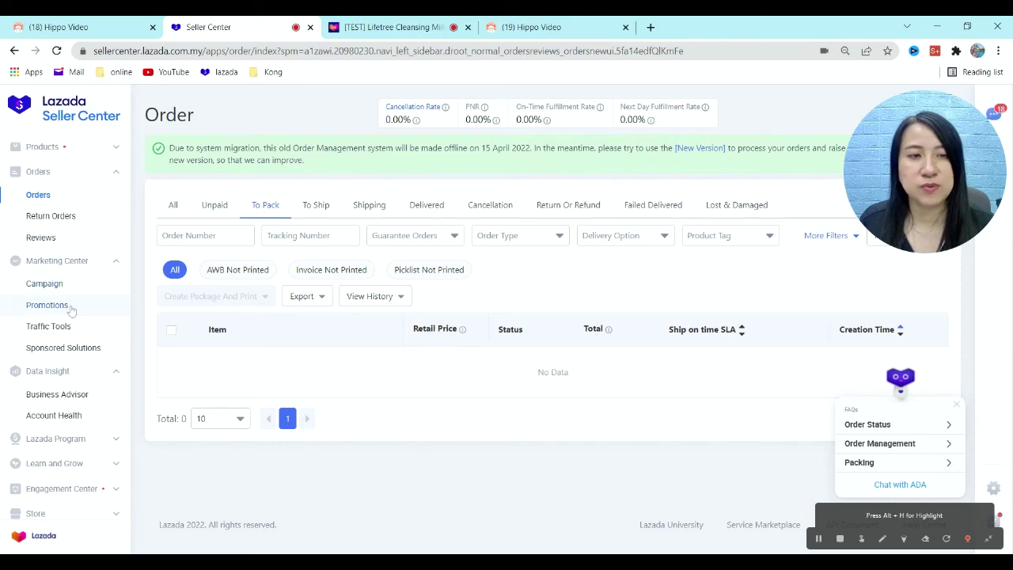
Open the Promotions page, dismiss the new-buyer voucher offer, and examine the available voucher, shipping, combo and bundle promotion tools.
left_click(47, 305)
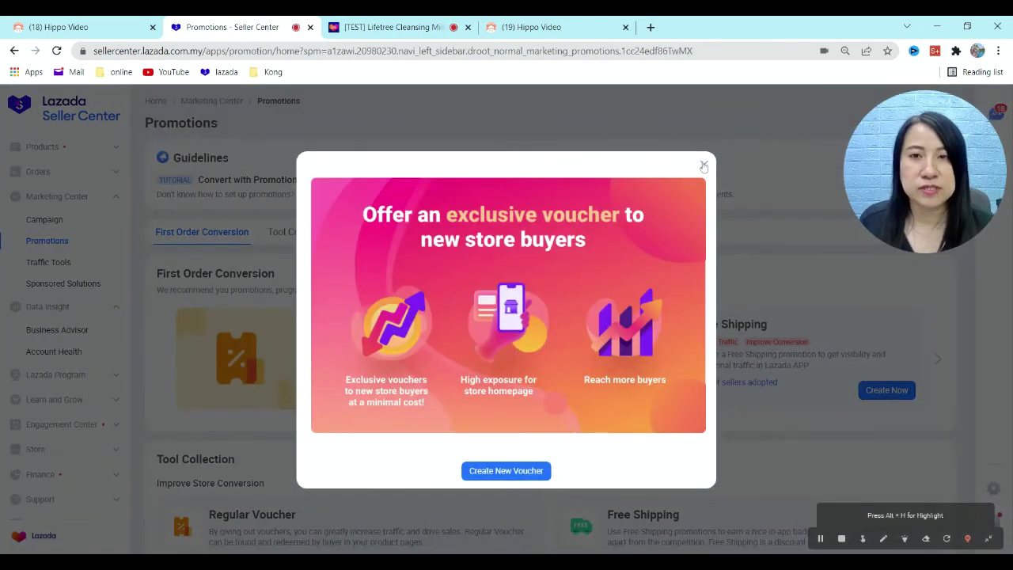
left_click(704, 164)
scroll(400, 241, "down", 2)
scroll(399, 240, "down", 2)
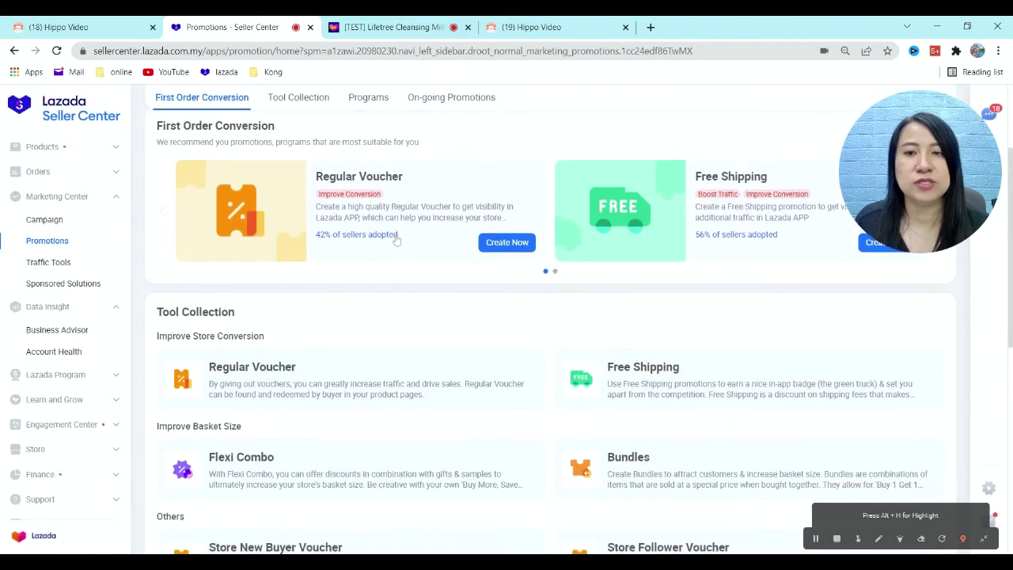
mouse_move(243, 365)
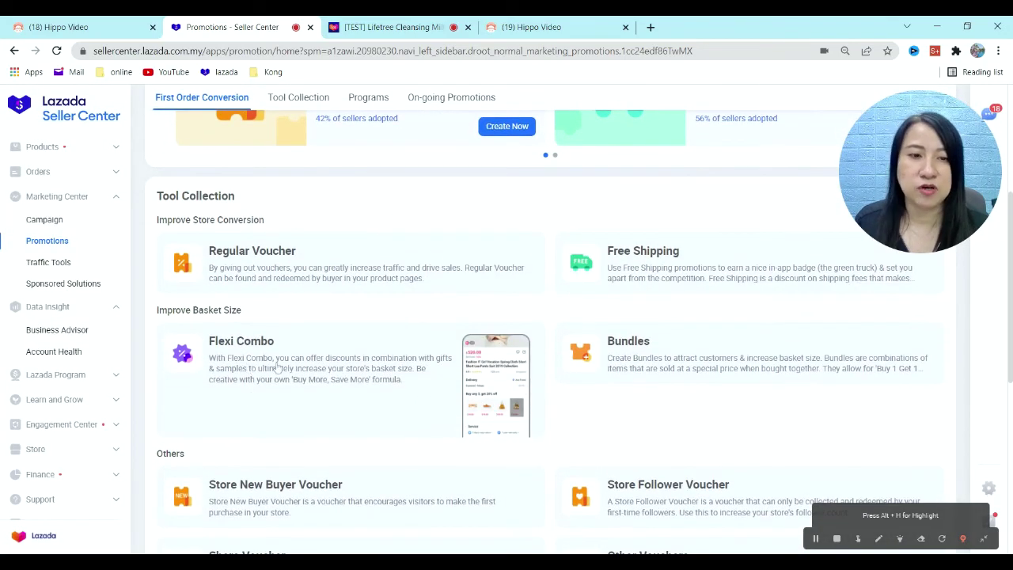
scroll(276, 366, "down", 5)
mouse_move(308, 264)
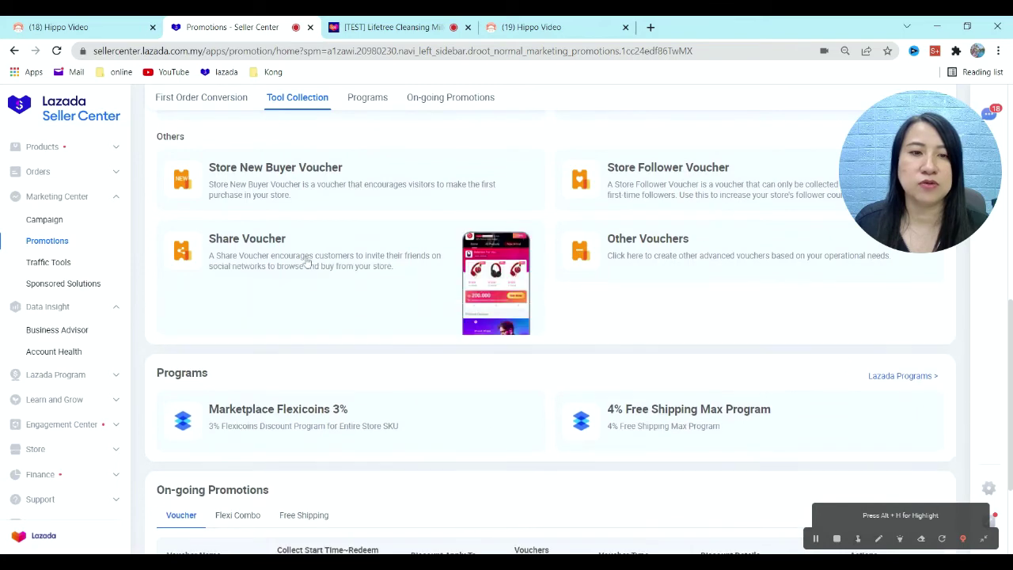
scroll(405, 230, "up", 5)
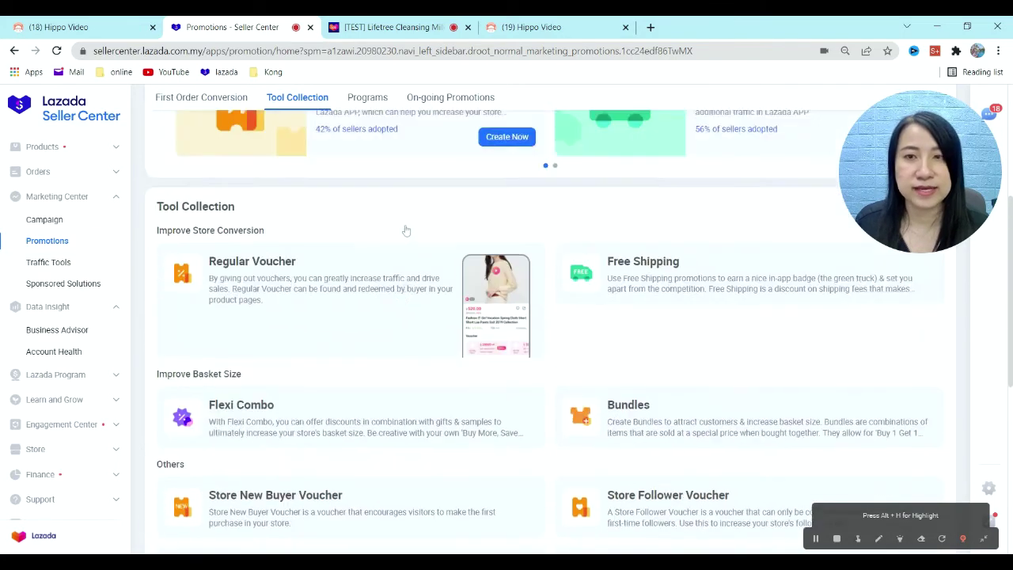